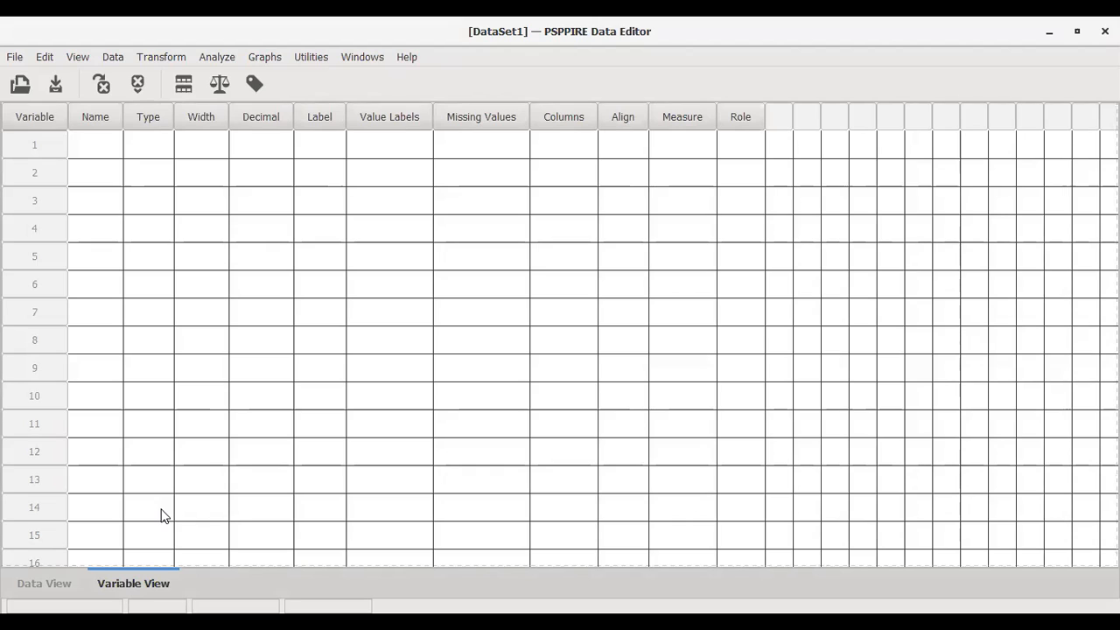
- Define the first variable as a numeric variable named Data with 0 decimals
click(97, 141)
text(Data)
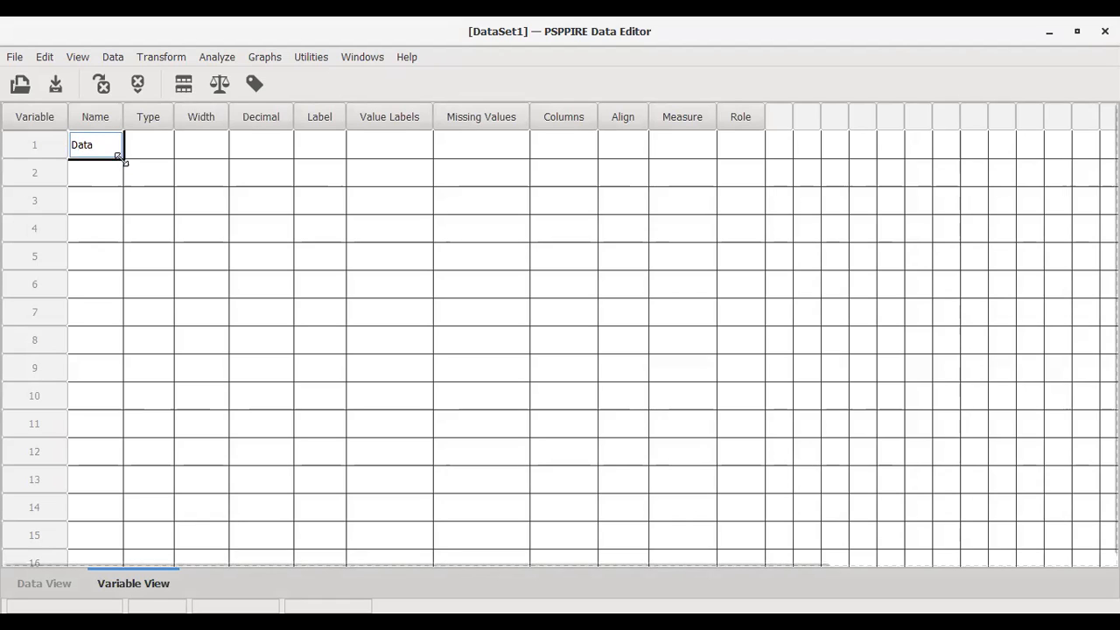
click(146, 150)
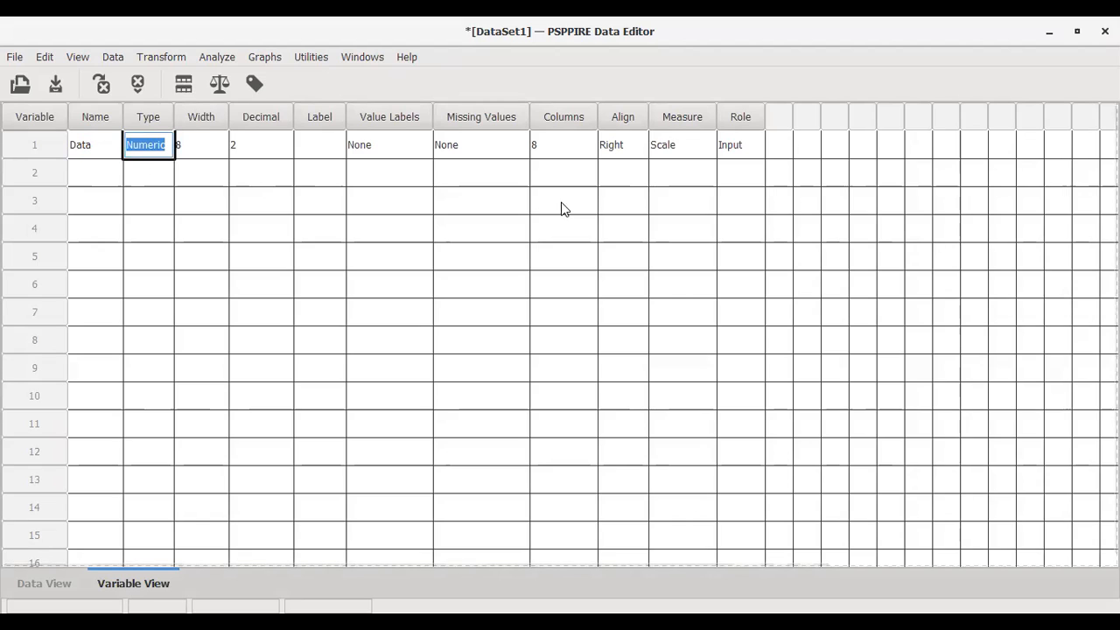
click(255, 146)
click(305, 153)
click(305, 154)
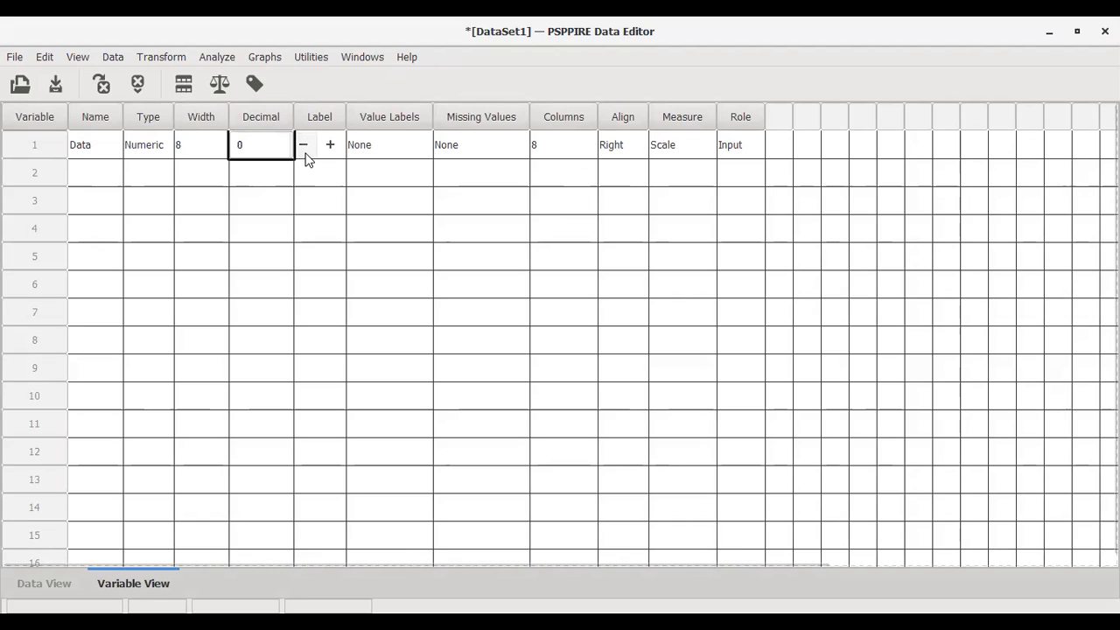
click(703, 146)
- Add a second variable named Group below the Data variable
click(111, 171)
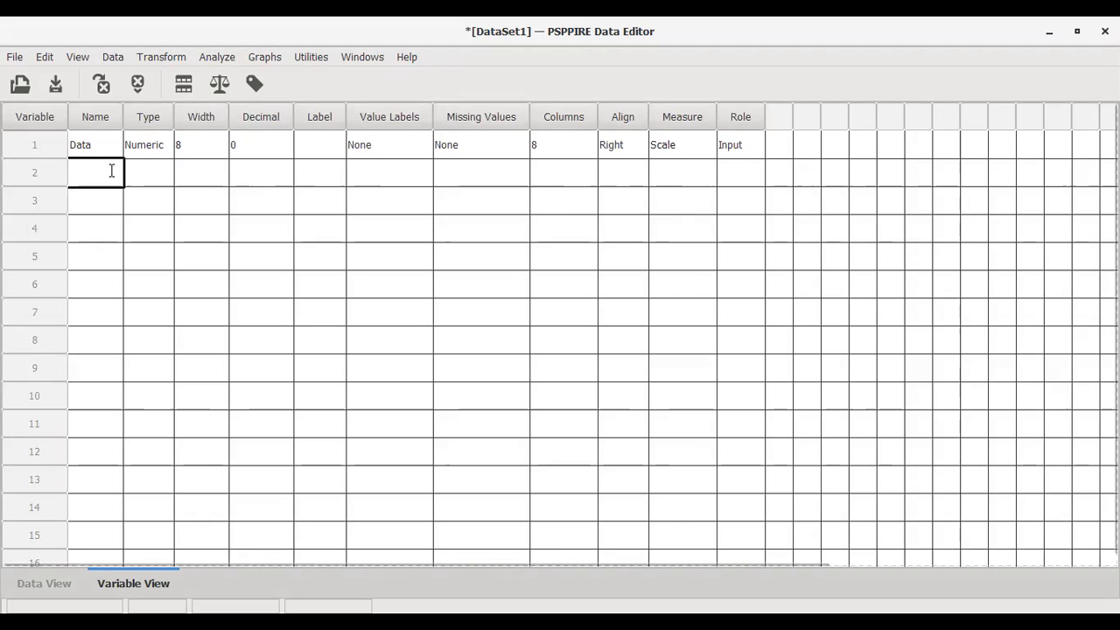
text(Group)
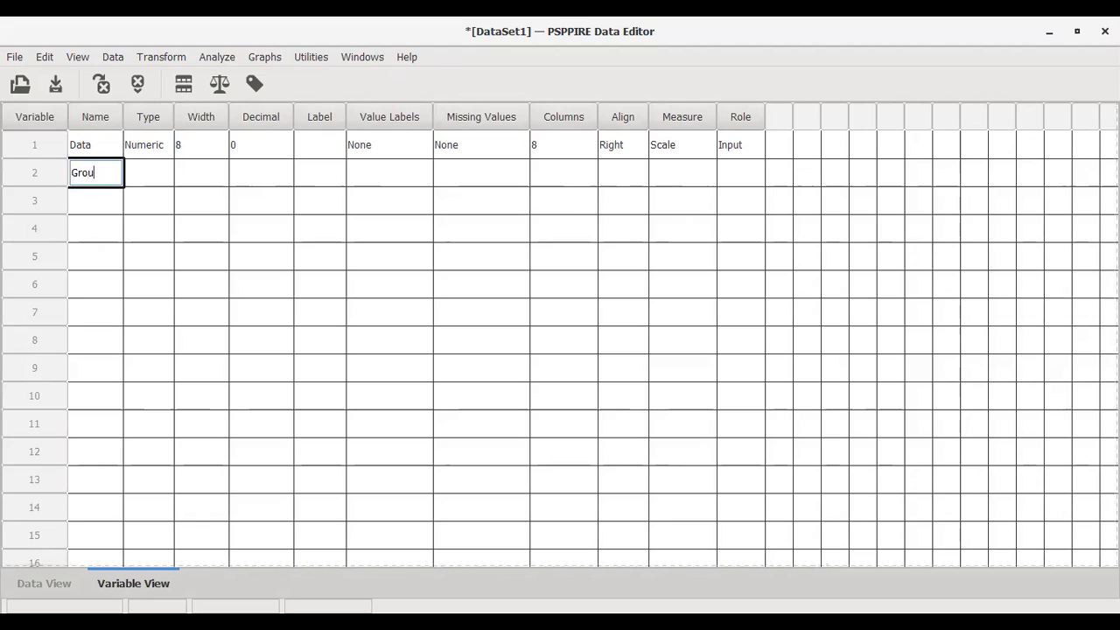
click(155, 205)
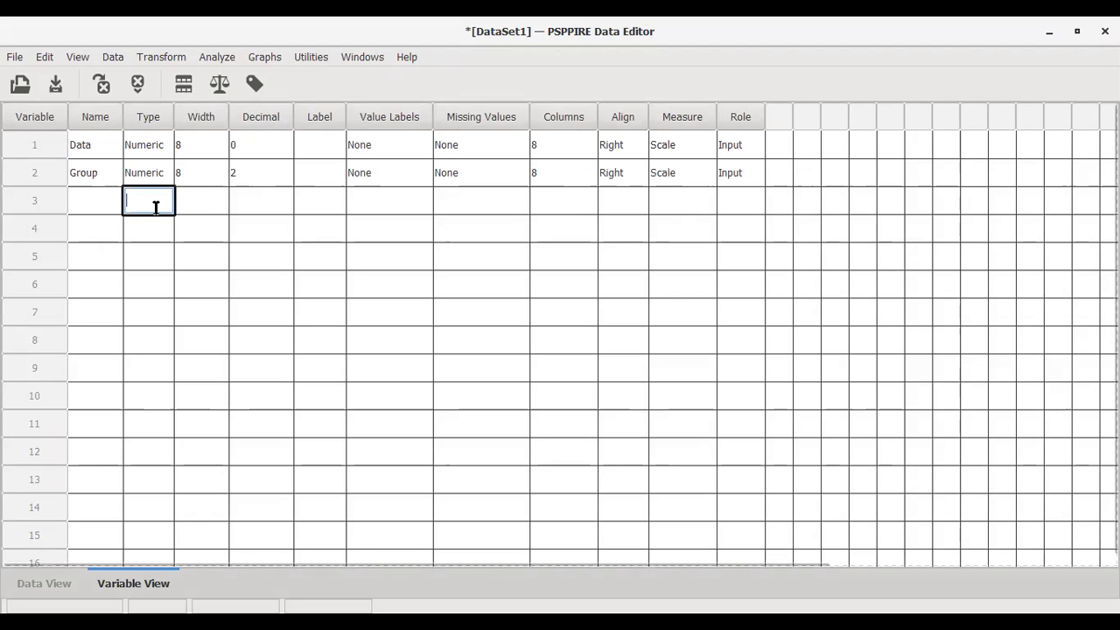
click(102, 169)
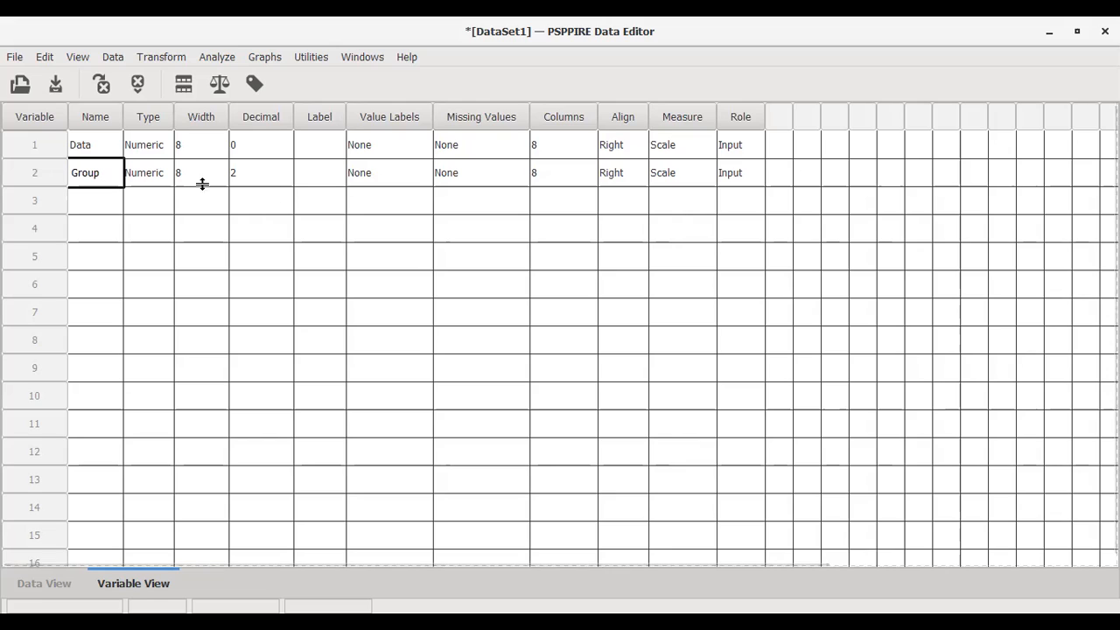
- Add the value label sample1 for value 1 of the Group variable
click(385, 173)
click(384, 176)
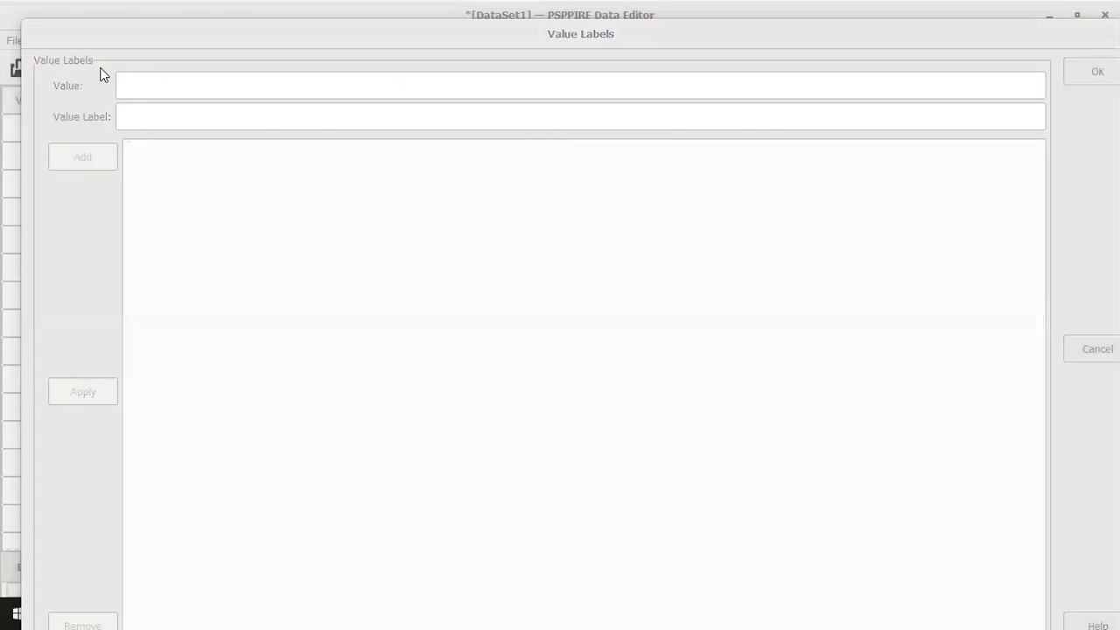
click(133, 87)
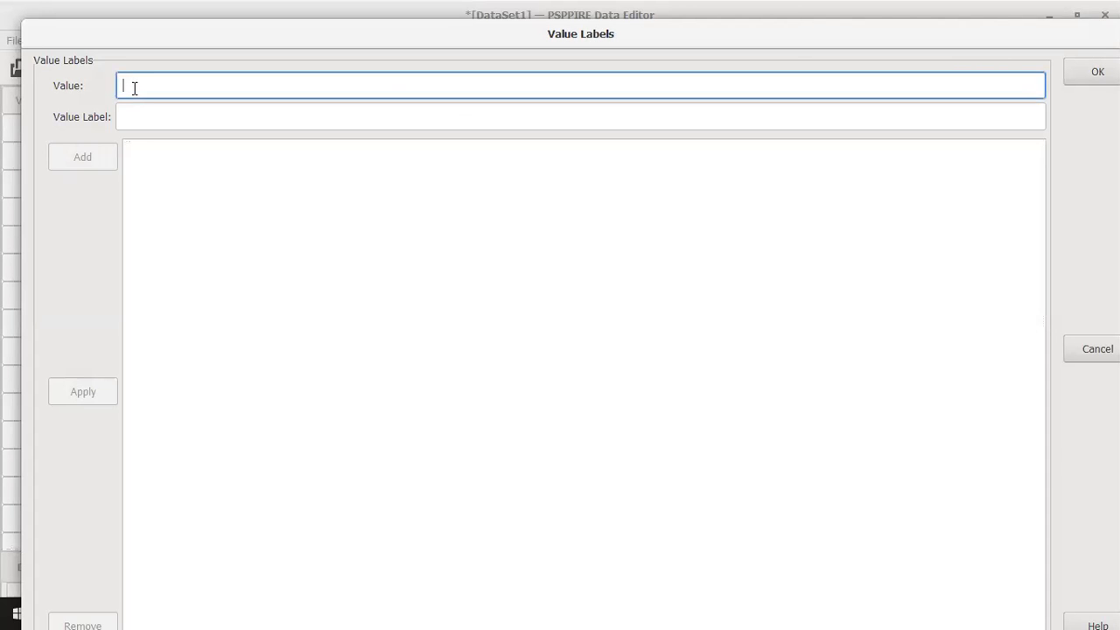
text(1)
click(142, 118)
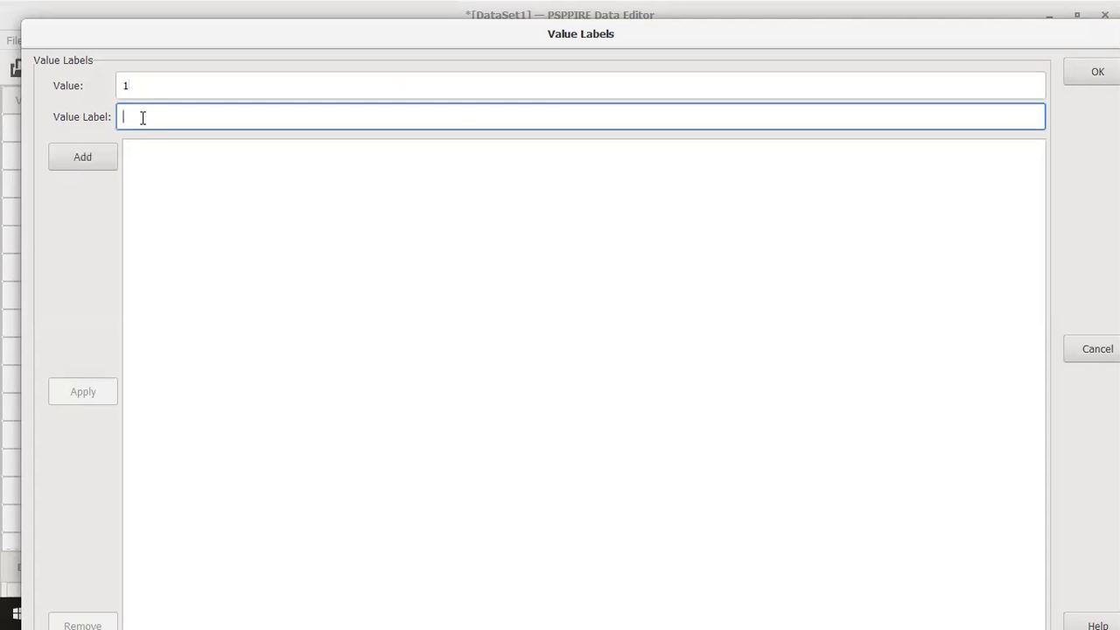
text(sample1)
click(93, 160)
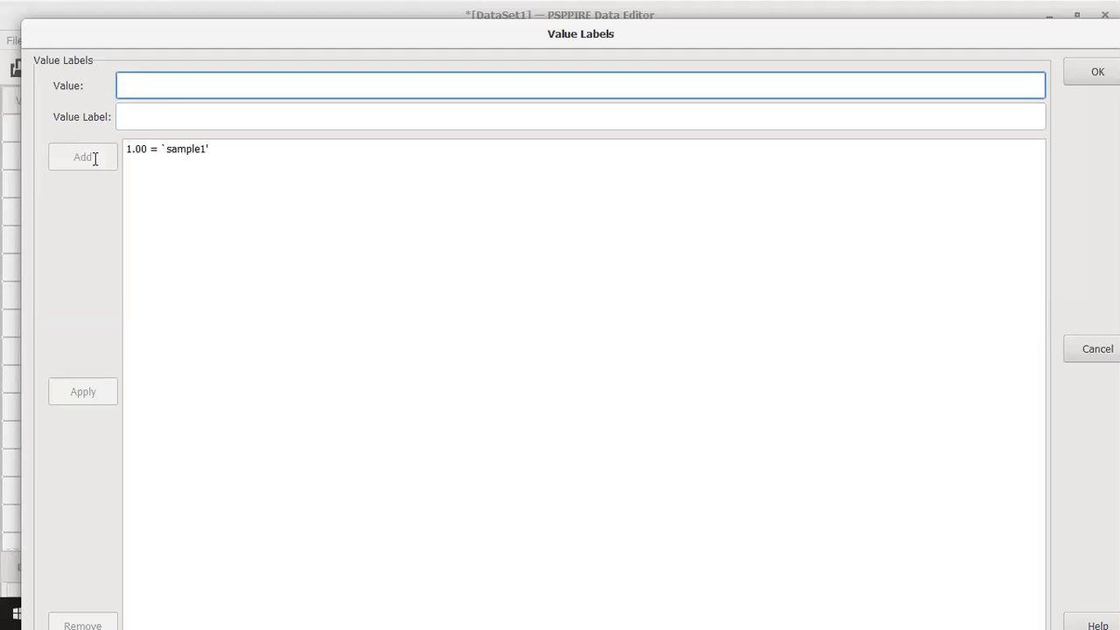
- Add the value label Sample2 for value 2 and apply the labels to the Group variable
text(2)
click(142, 120)
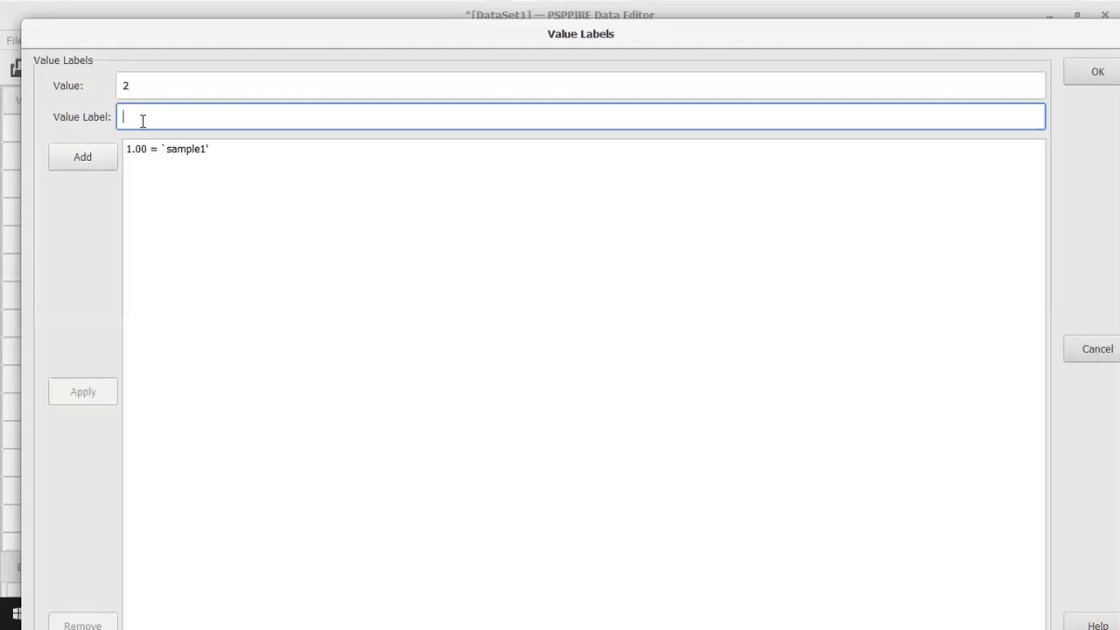
text(Sample2)
click(92, 160)
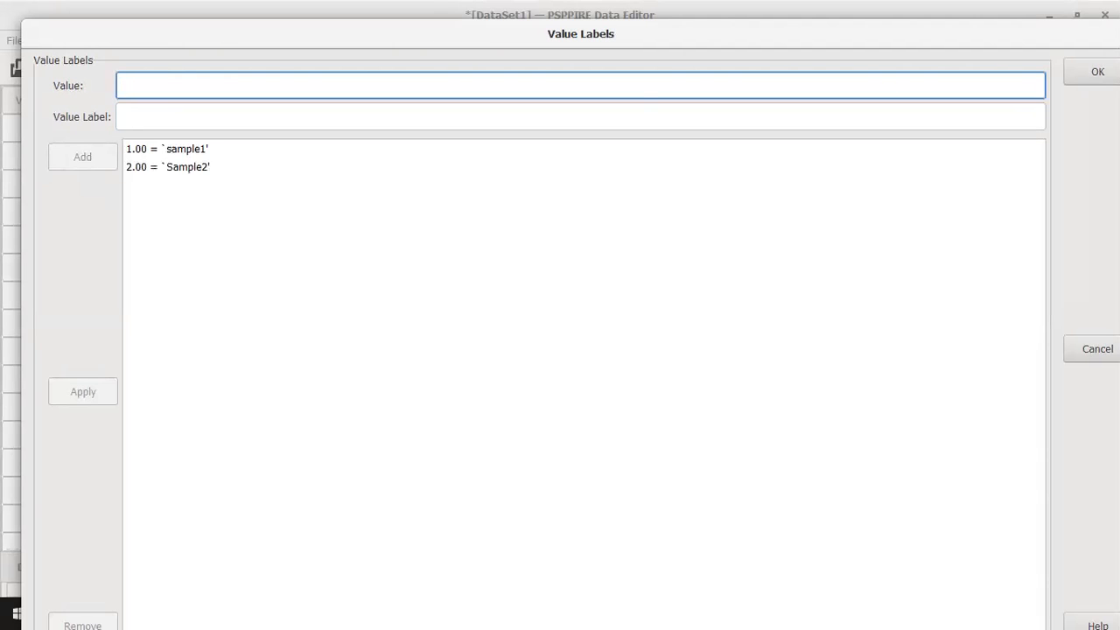
click(1097, 71)
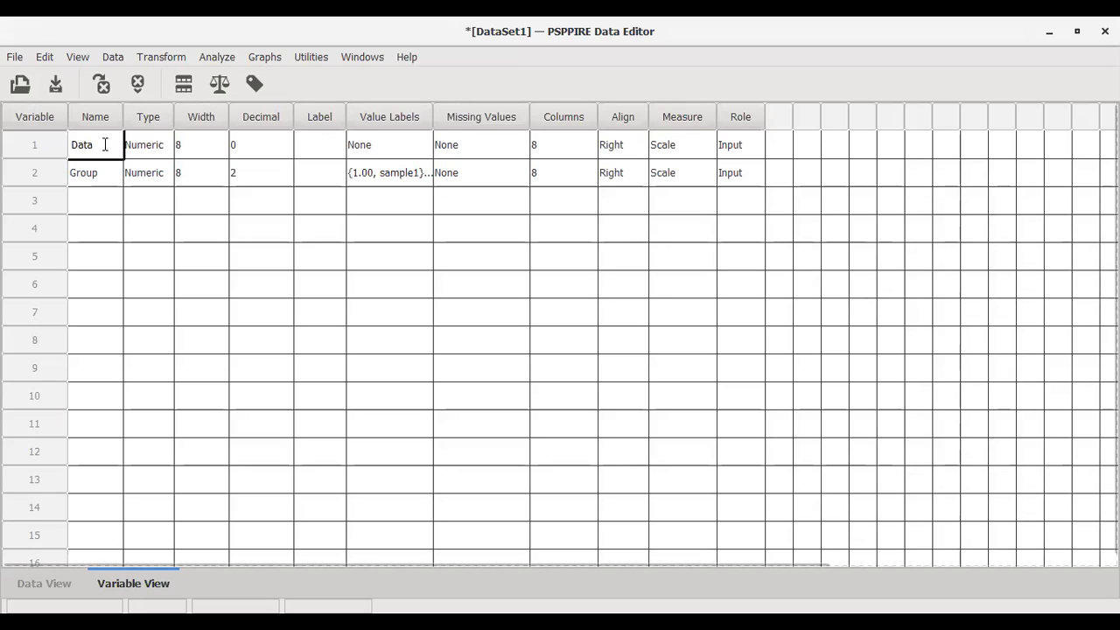
- Switch to the case data and enter 130, 132, 134 and 135 as the Data values of cases 1 to 4
click(106, 175)
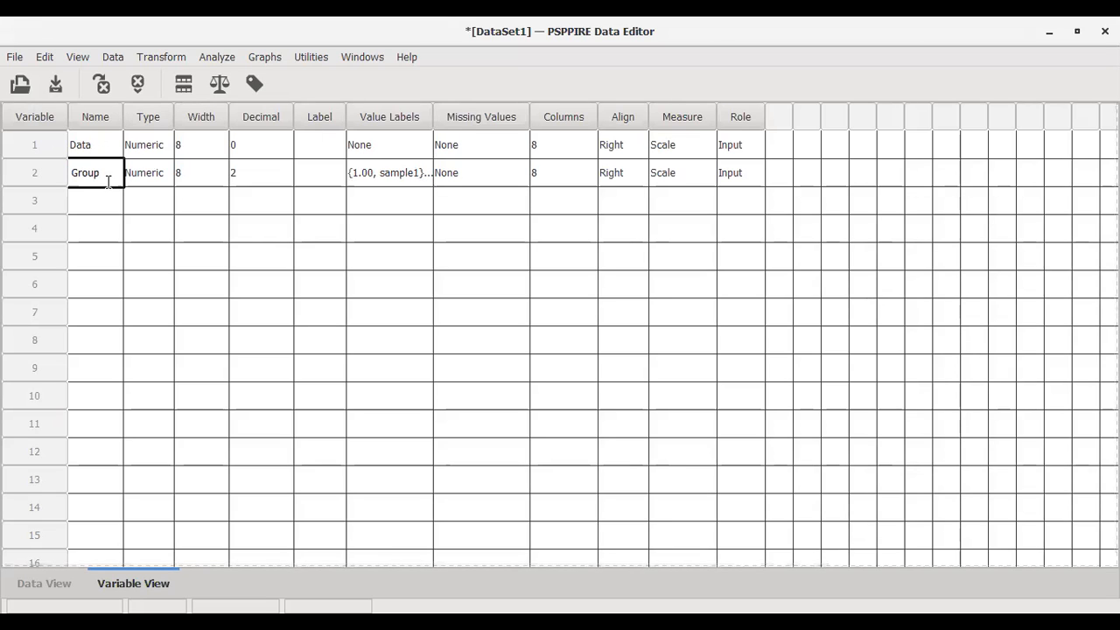
click(33, 584)
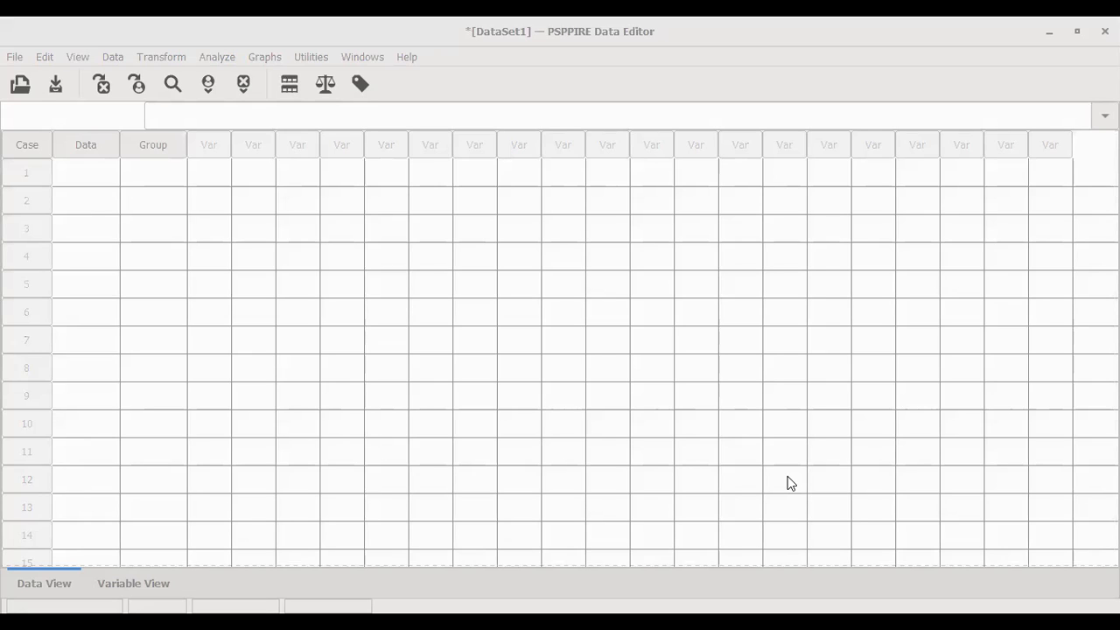
click(1022, 19)
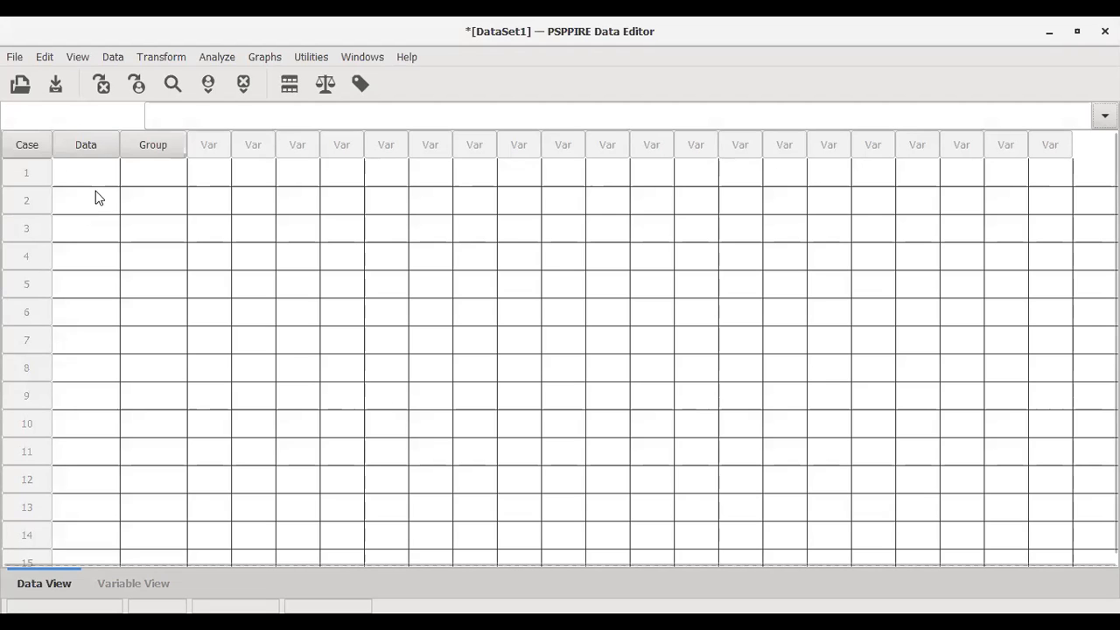
click(101, 173)
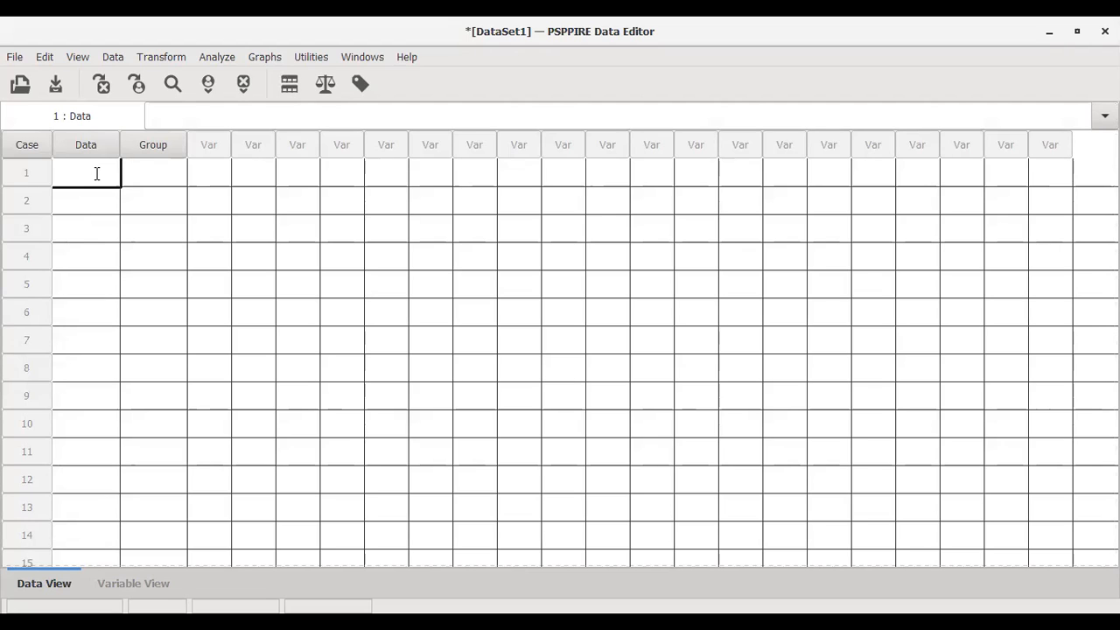
text(130)
key(Return)
text(132)
key(Return)
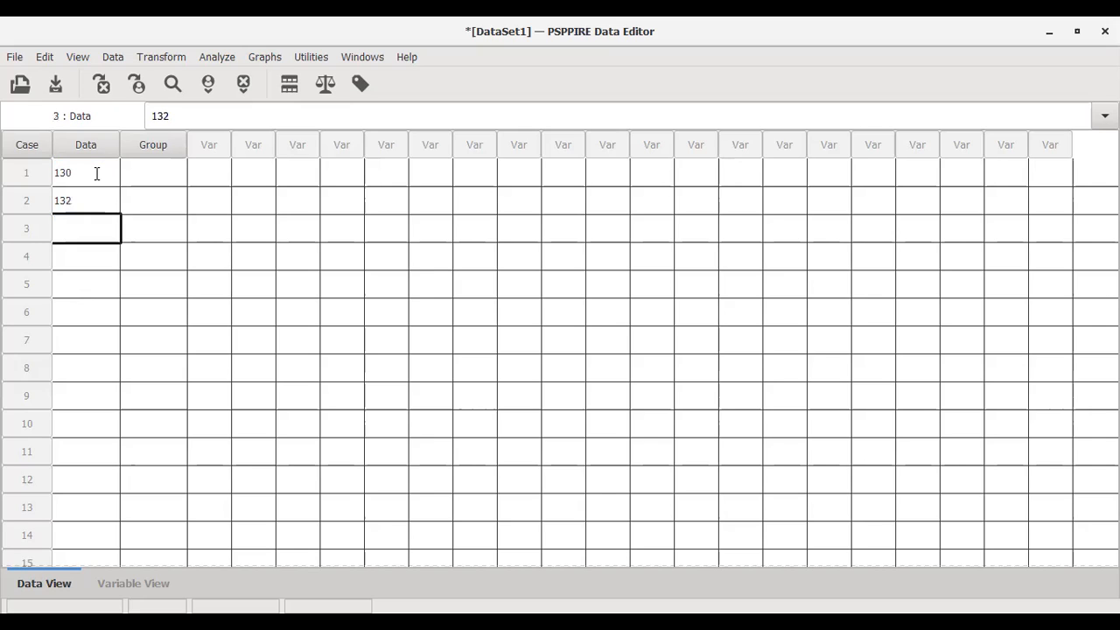
text(134)
key(Return)
text(135)
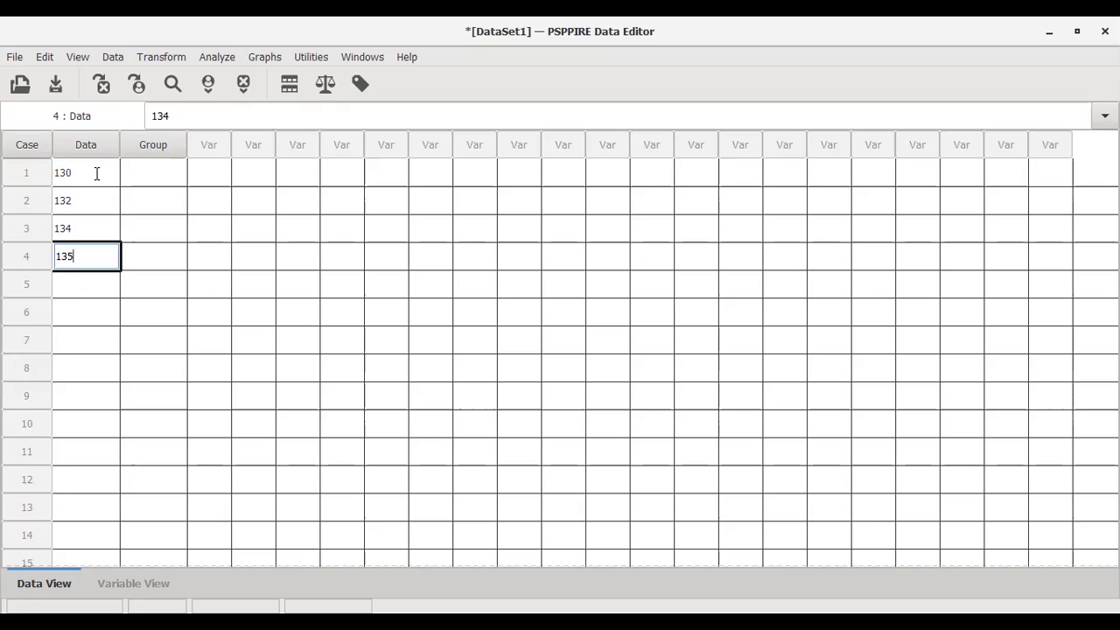
key(Return)
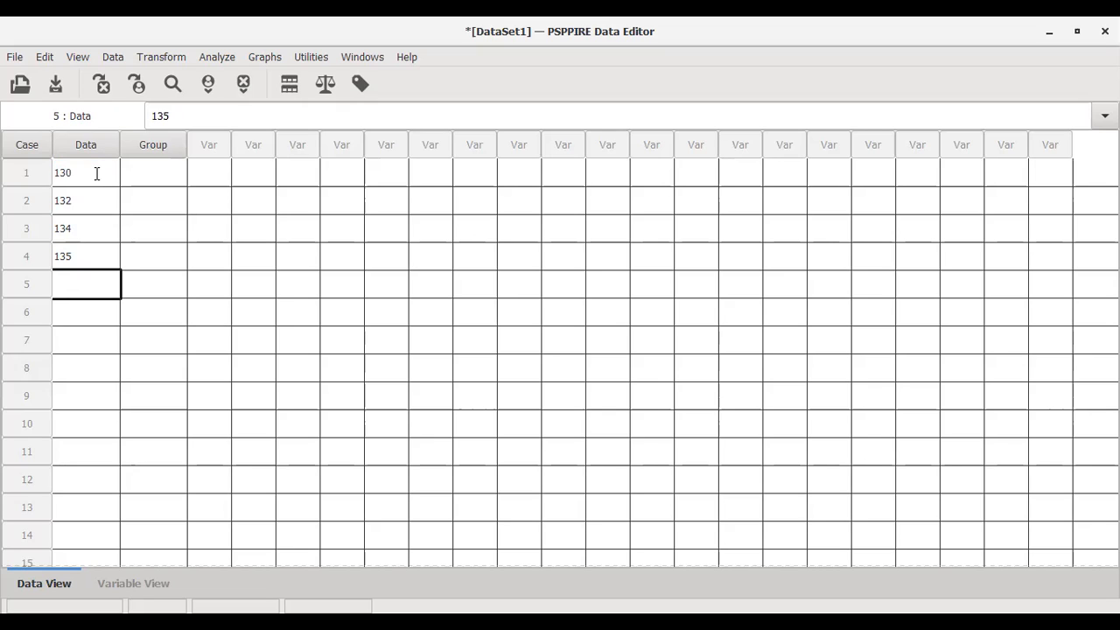
- Enter 136, 128, 137 and 145 as the Data values of cases 5 to 8
text(136)
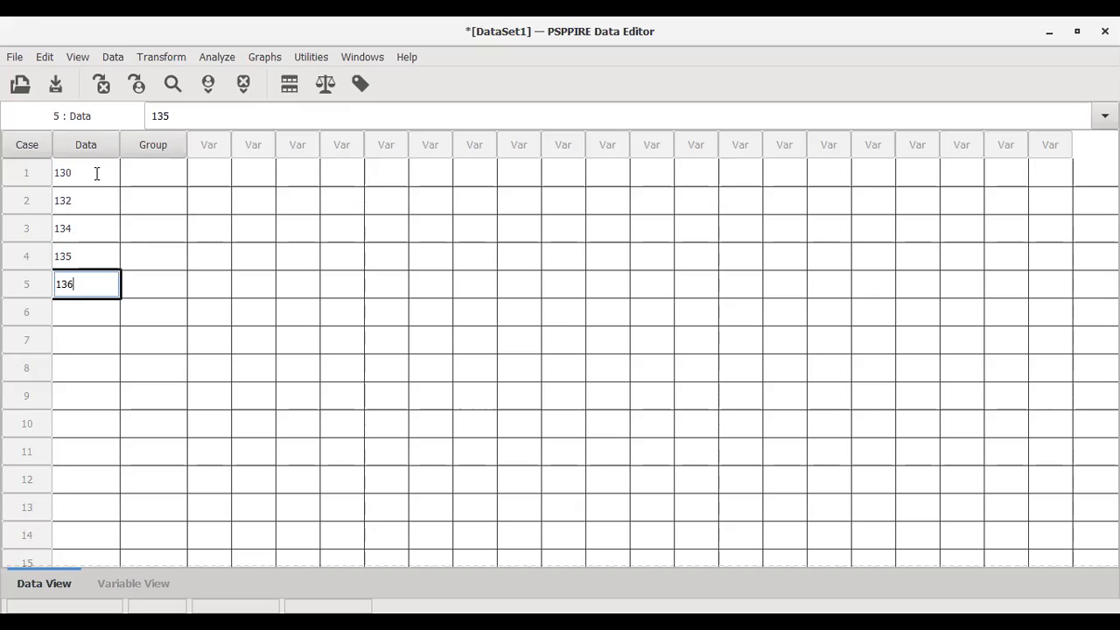
key(Return)
text(128)
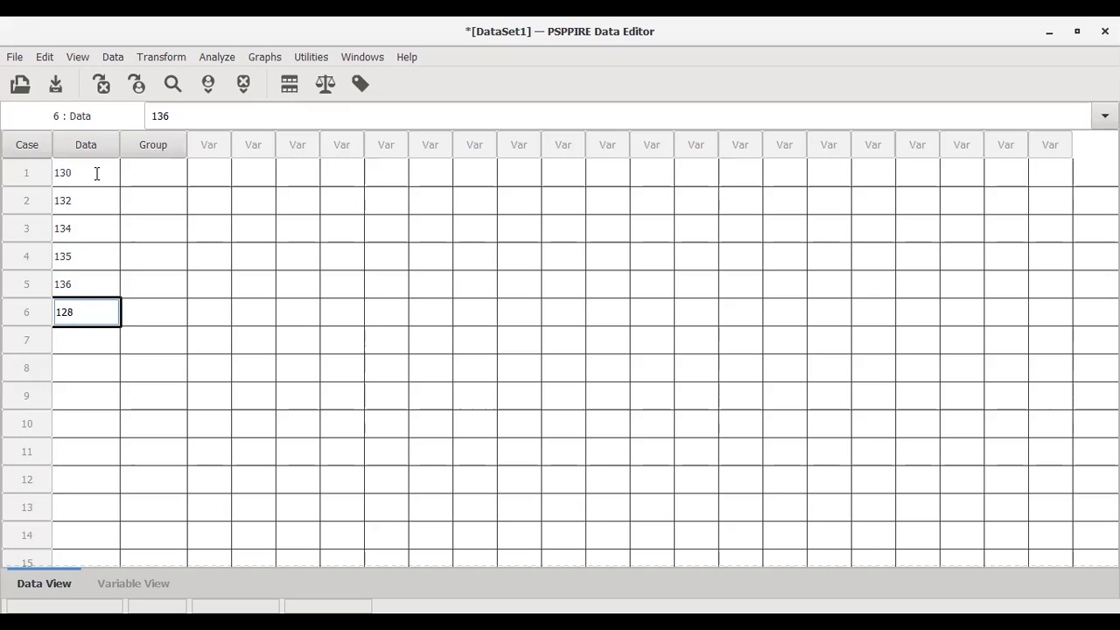
key(Return)
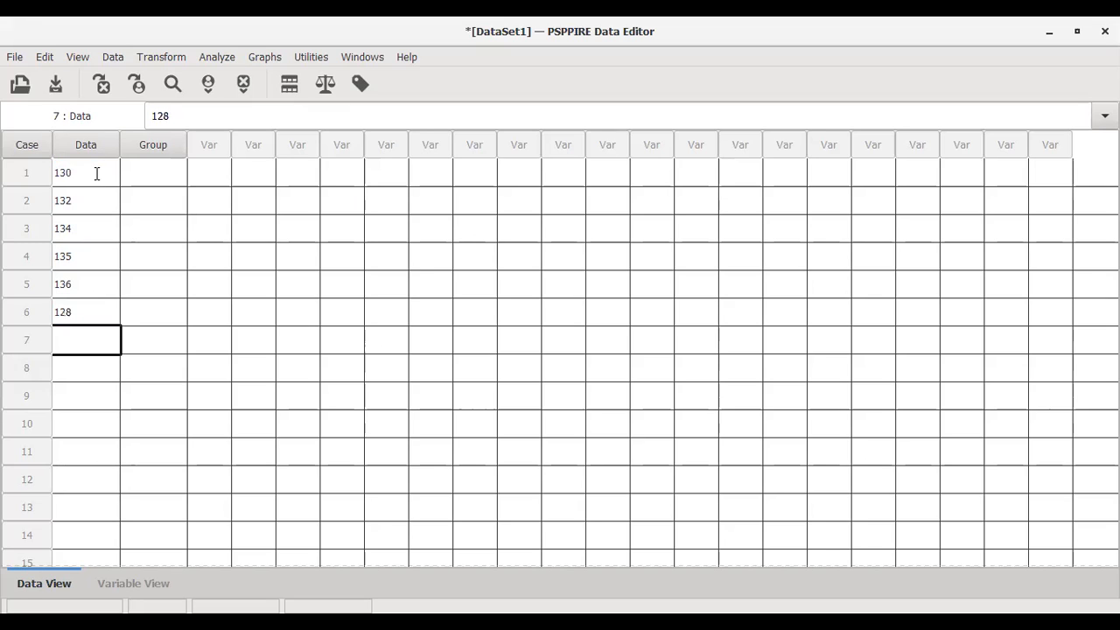
text(137)
key(Return)
text(145)
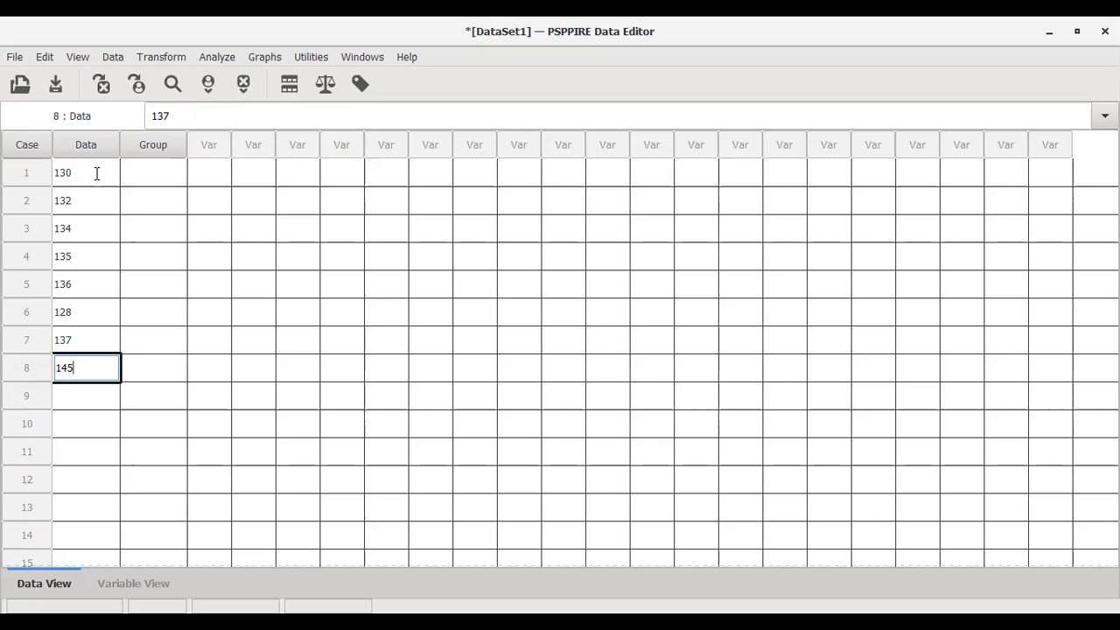
key(Return)
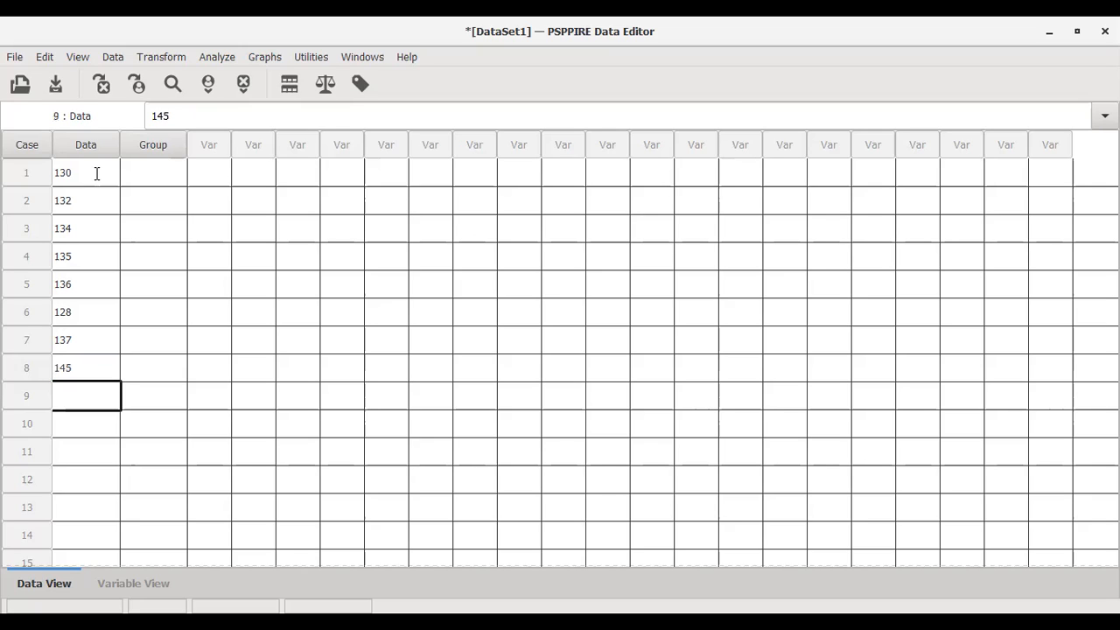
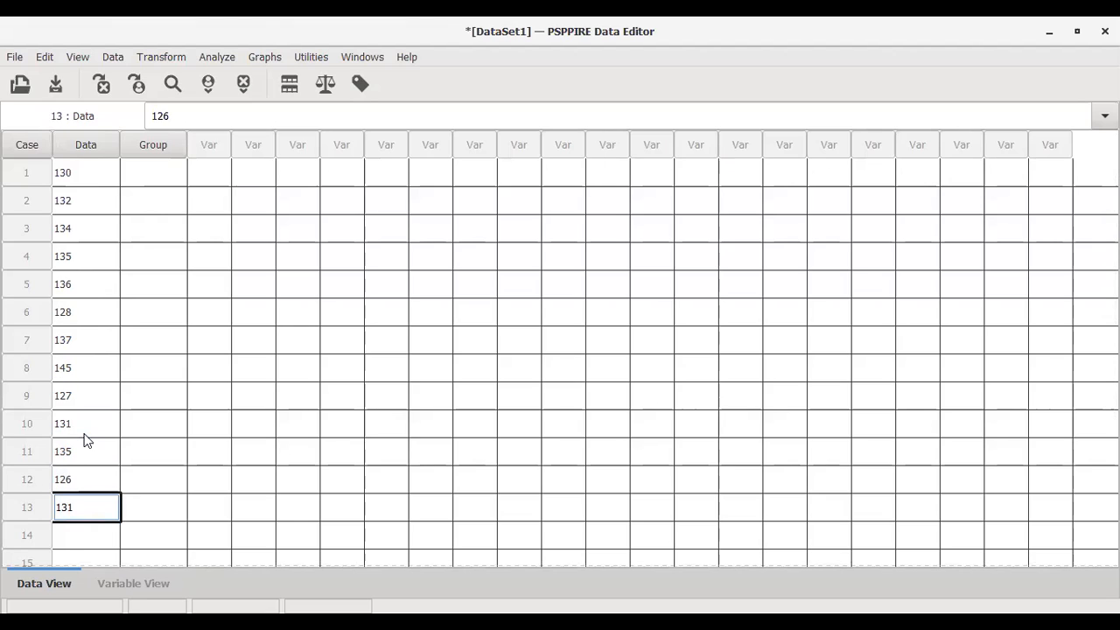
- Enter 129 and 126 as the Data values of cases 14 and 15
key(Return)
text(129)
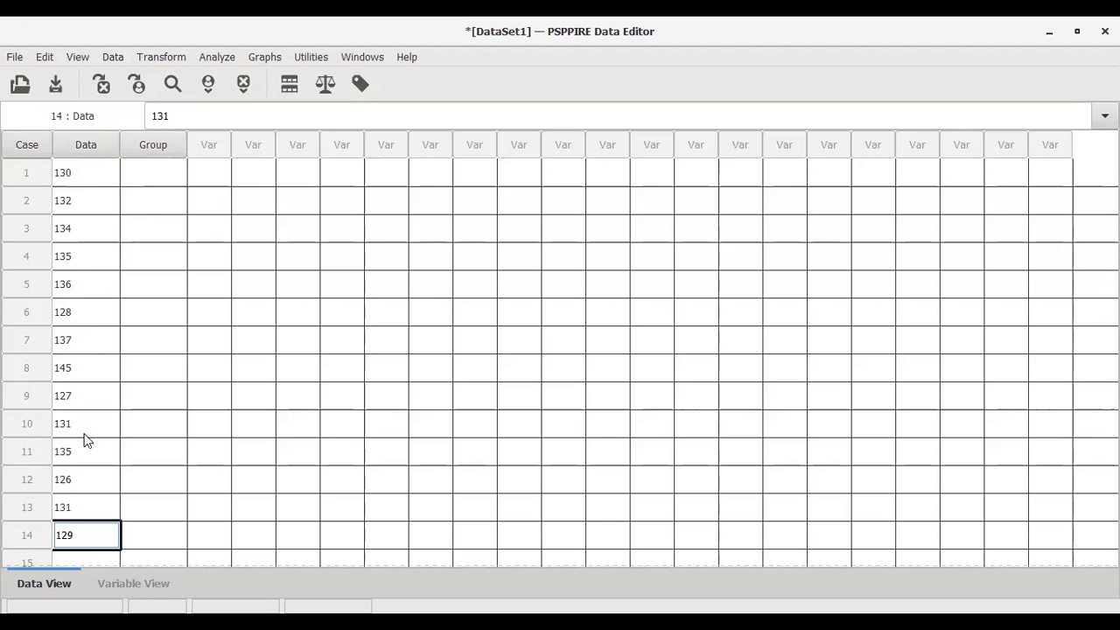
key(Return)
text(126)
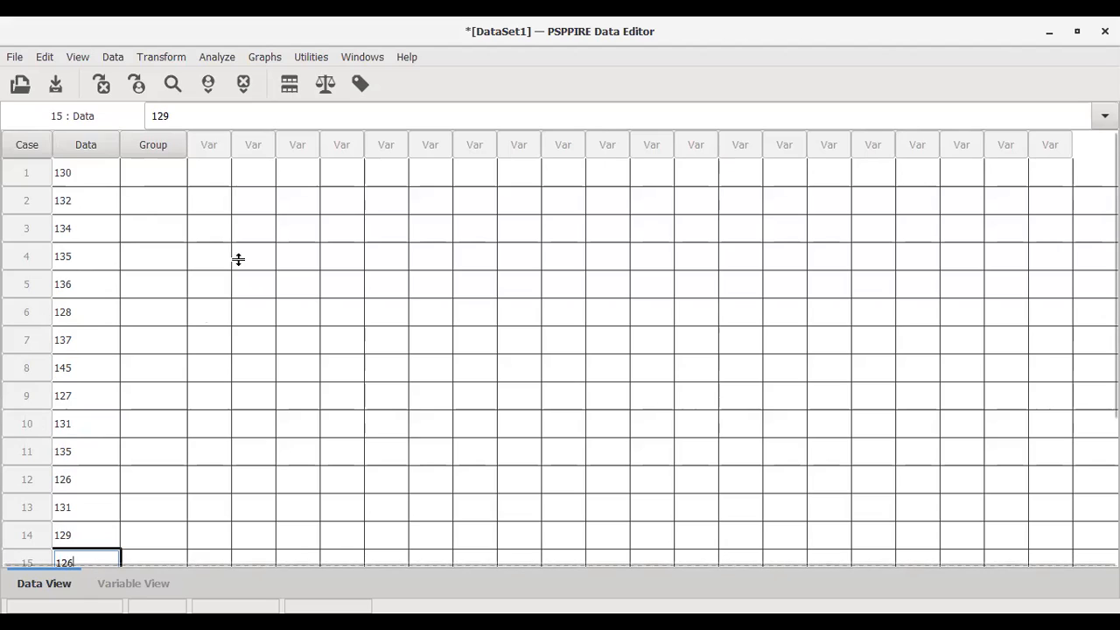
- Assign cases 1 to 8 to the first sample by entering 1 as their Group value
click(160, 166)
click(160, 167)
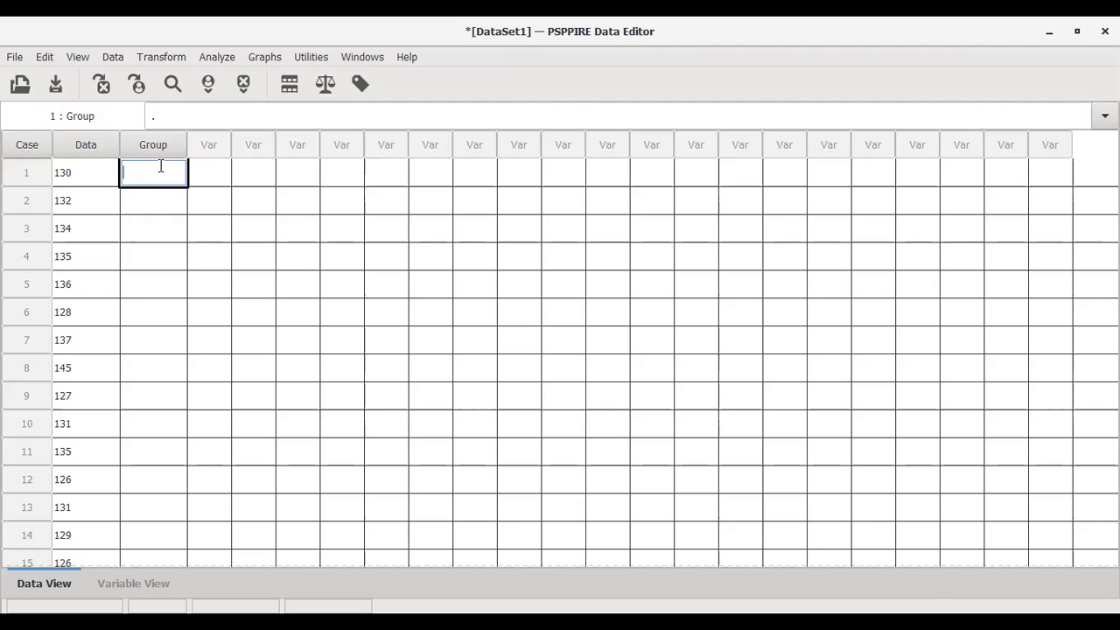
text(1)
key(Return)
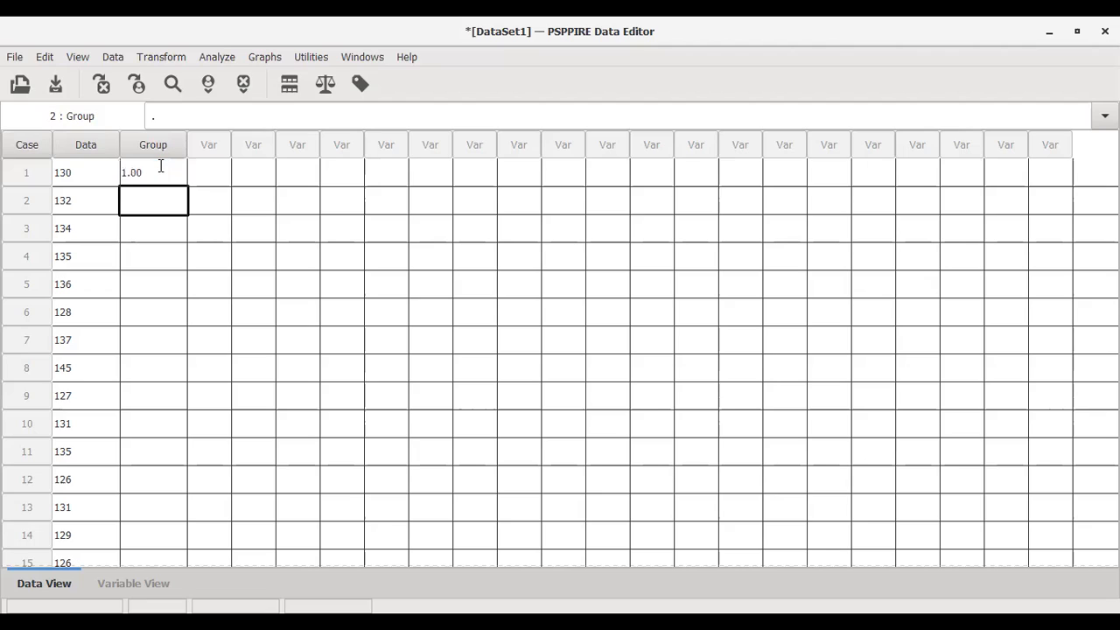
text(1)
key(Return)
text(1)
key(Return)
text(1)
key(Return)
text(1)
key(Return)
text(1)
key(Return)
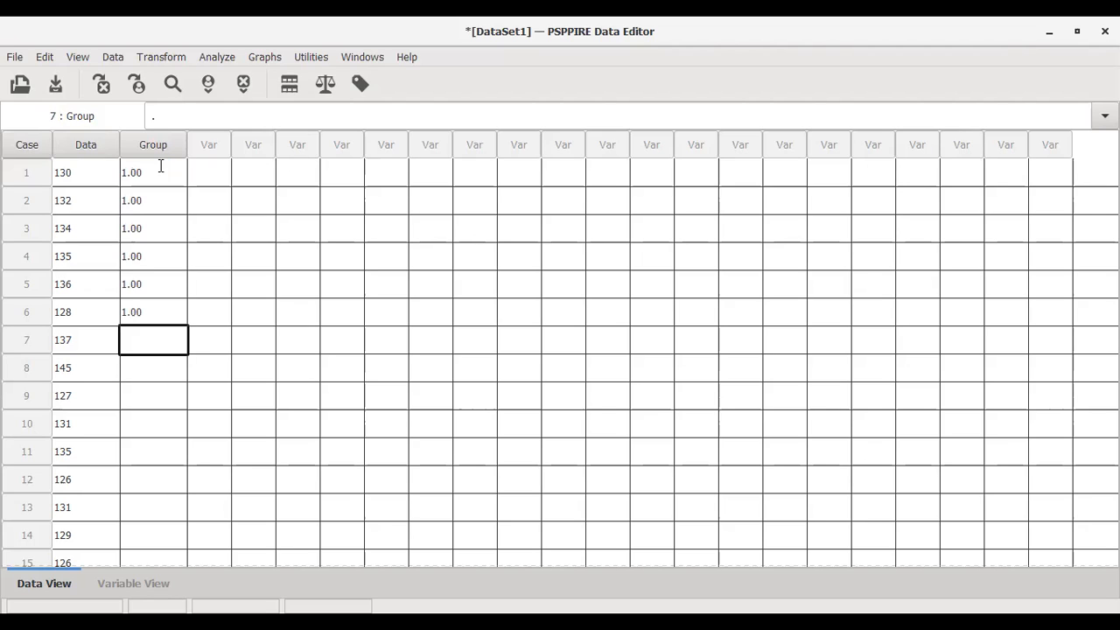
text(1)
key(Return)
text(1)
key(Return)
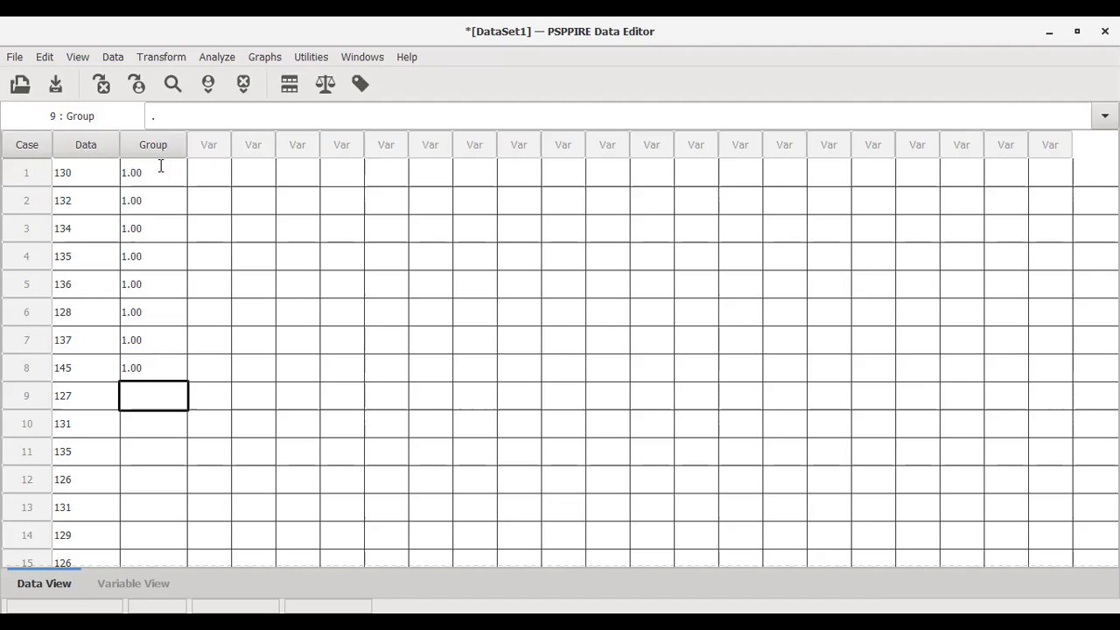
- Assign cases 9 to 15 to the second sample by entering 2 as their Group value
text(2)
key(Return)
text(2)
key(Return)
text(2)
key(Return)
text(2)
key(Return)
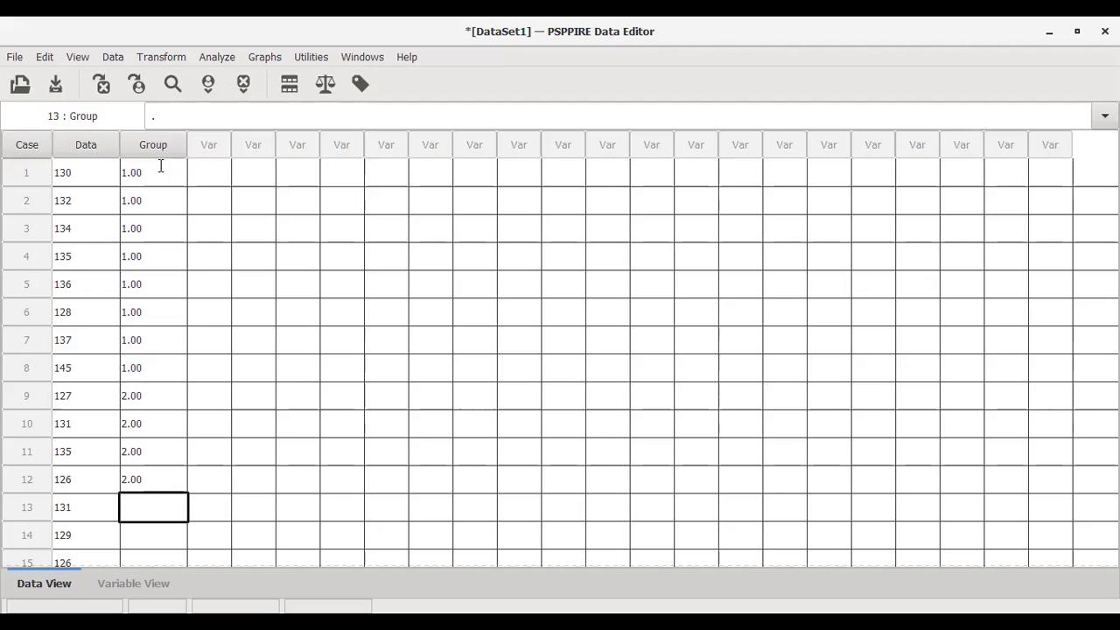
text(2)
key(Return)
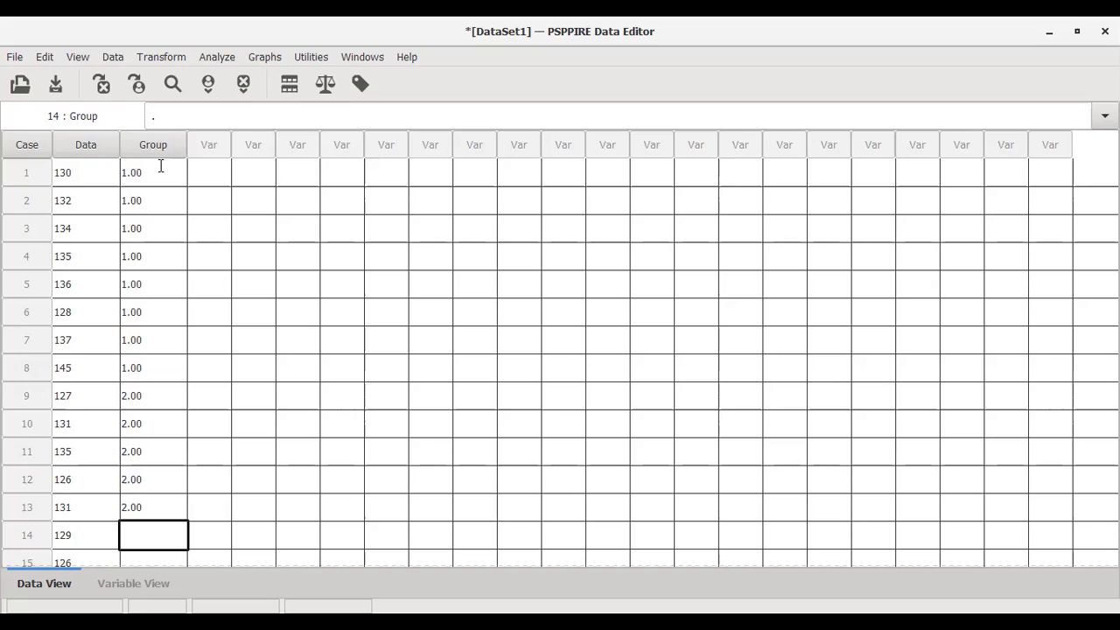
text(2)
key(Return)
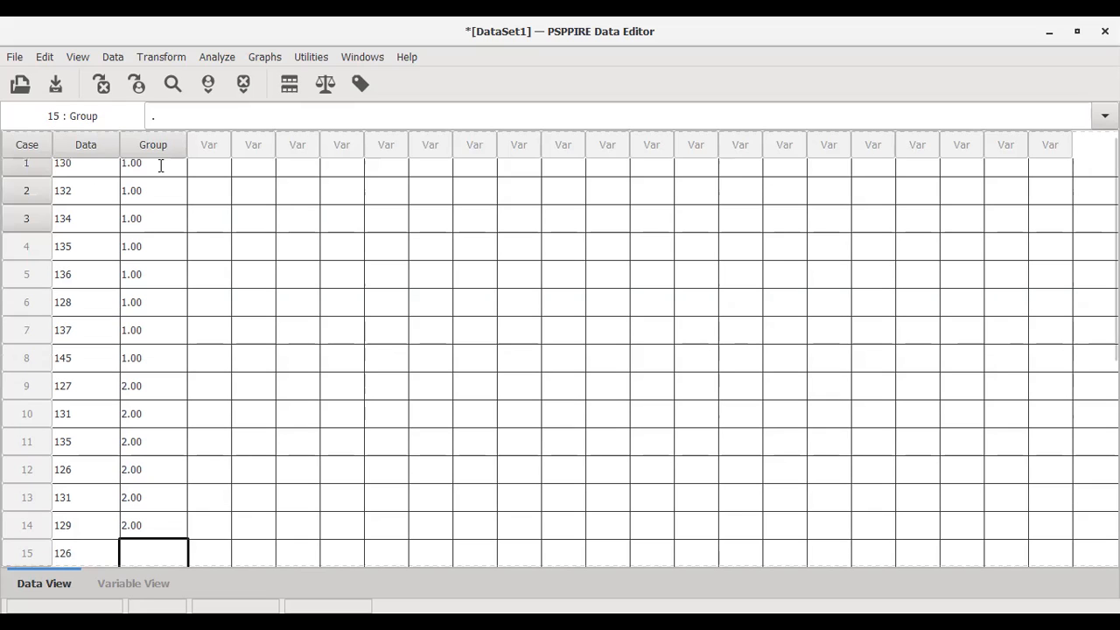
text(2)
key(Return)
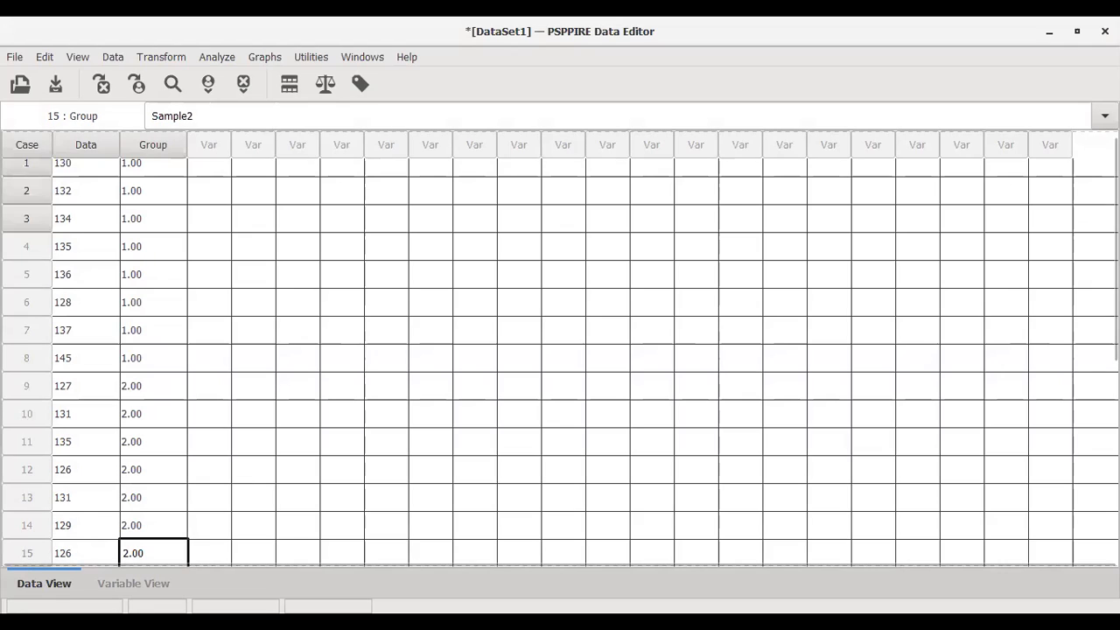
- Display value labels in place of the Group codes and review which sample each case belongs to
click(179, 248)
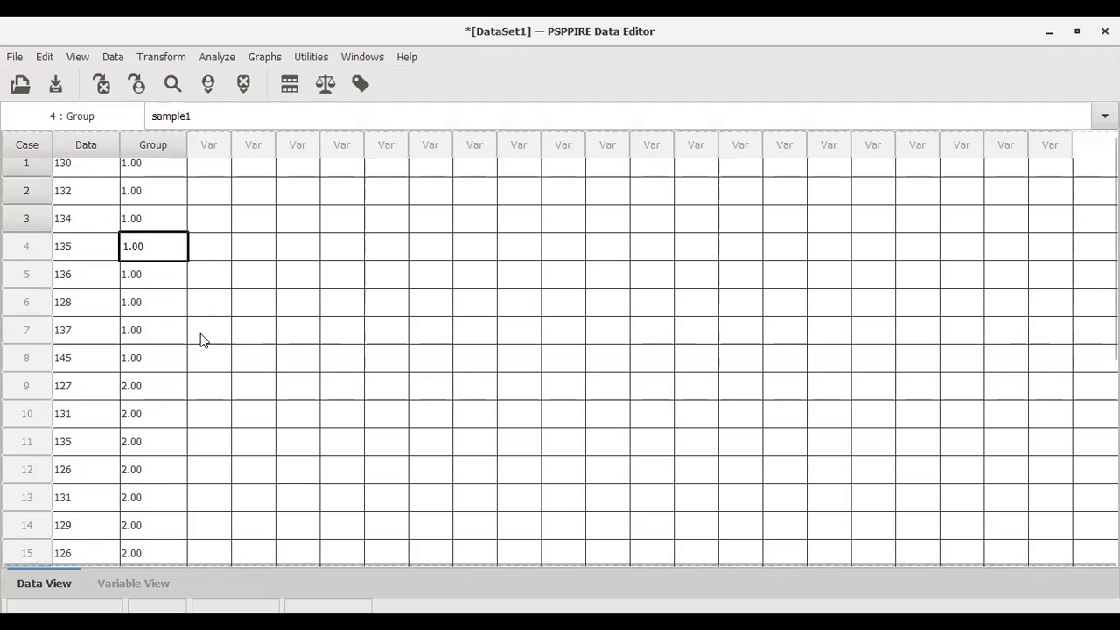
click(372, 97)
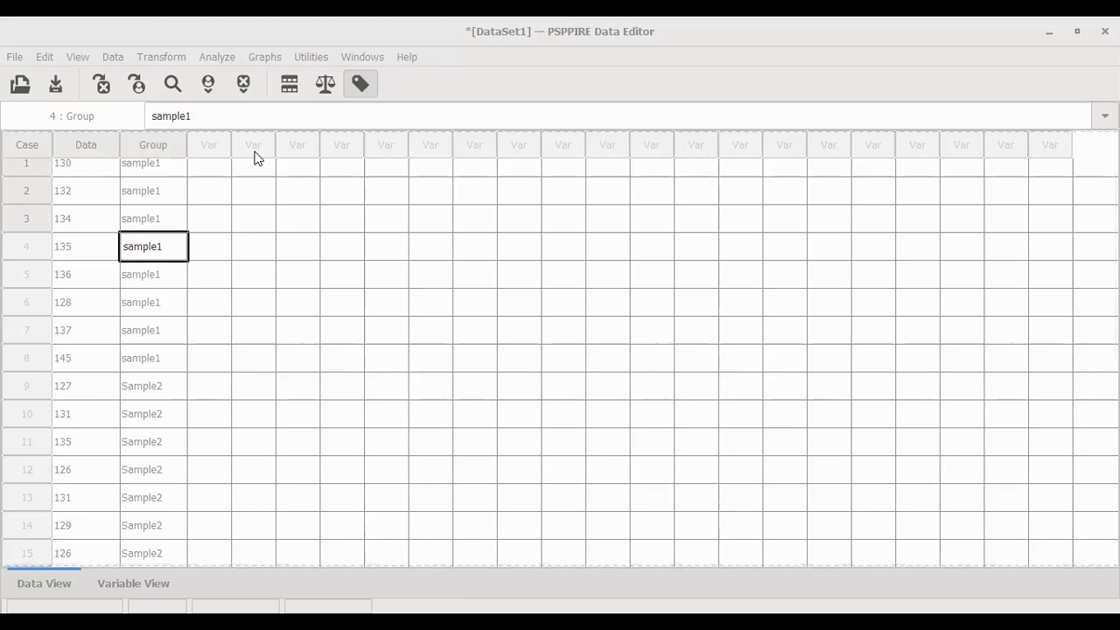
scroll(243, 307, up, 1)
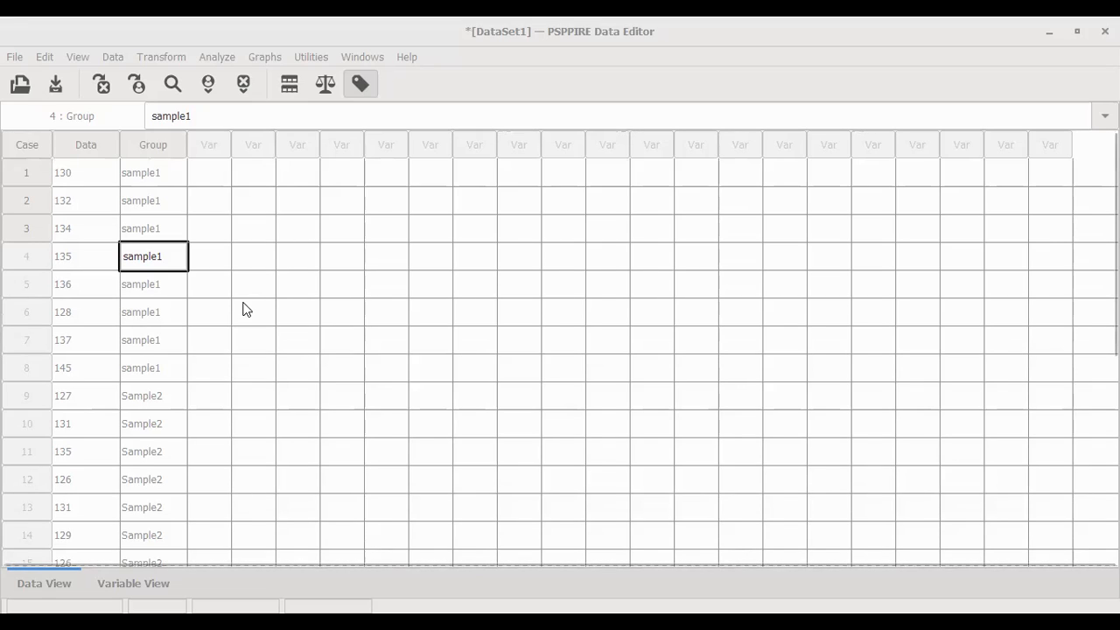
click(165, 172)
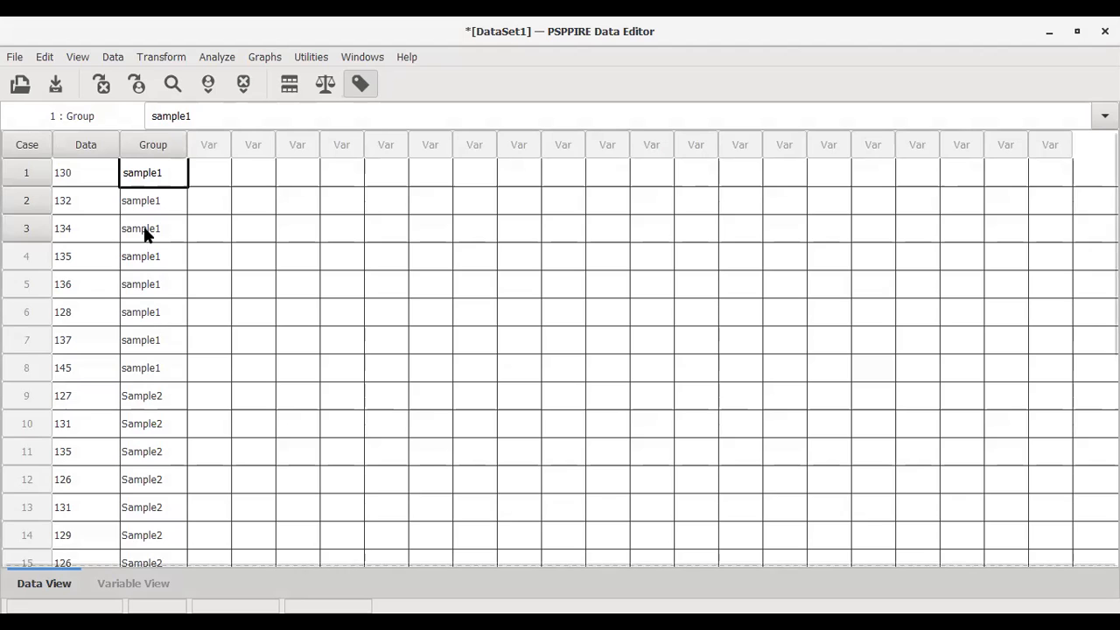
scroll(147, 245, down, 3)
scroll(150, 254, up, 3)
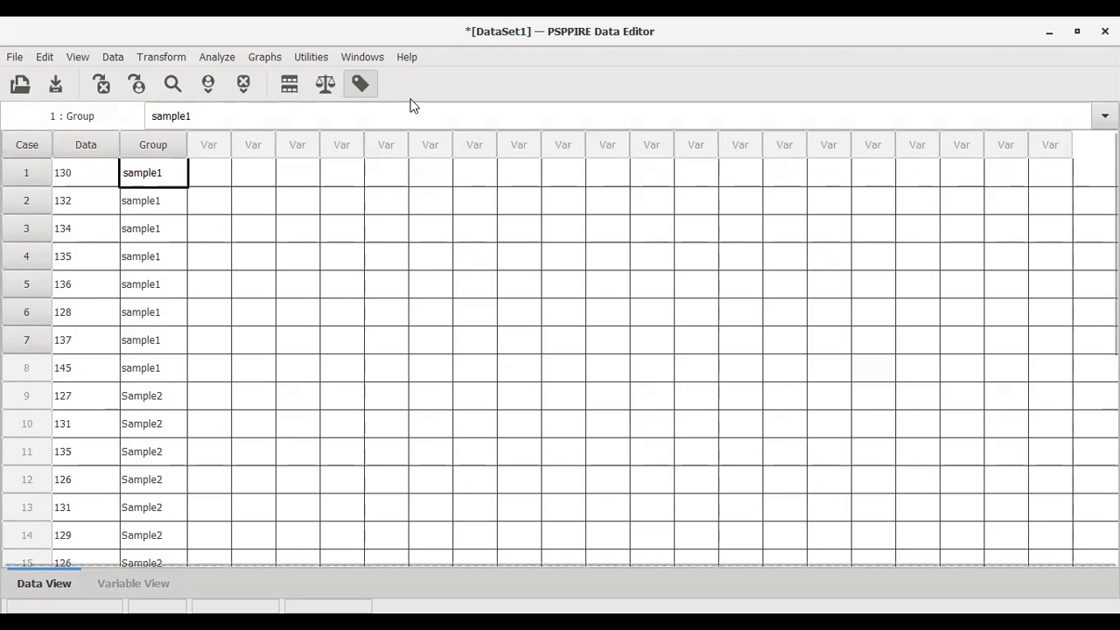
key(alt+Tab)
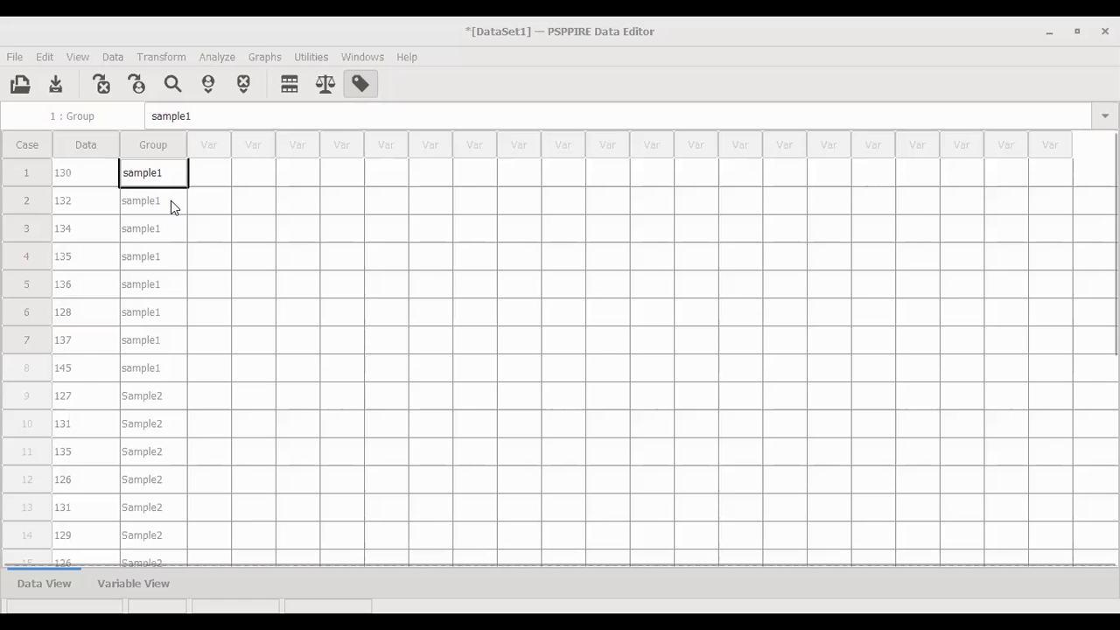
click(171, 200)
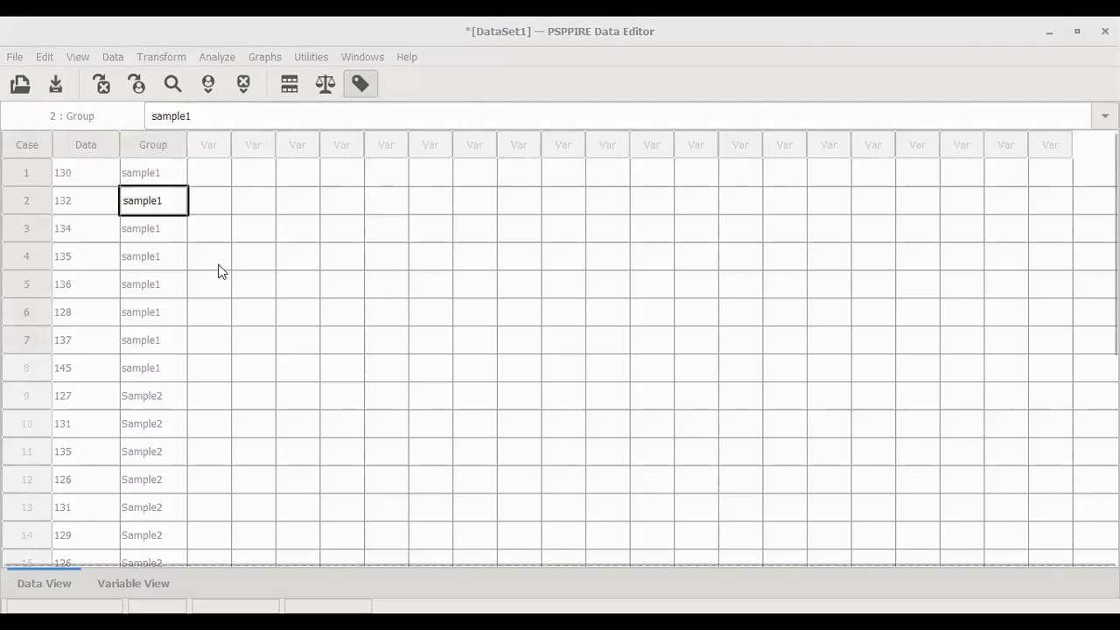
click(106, 173)
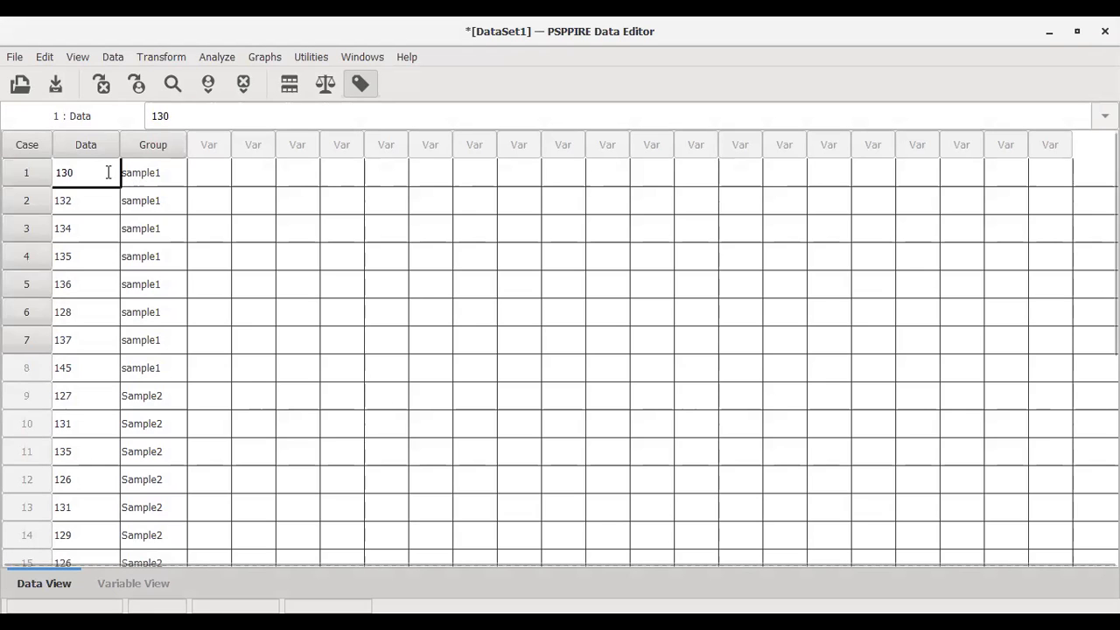
- Review the definitions of the Data and Group variables, including the value labels set for Group
click(129, 584)
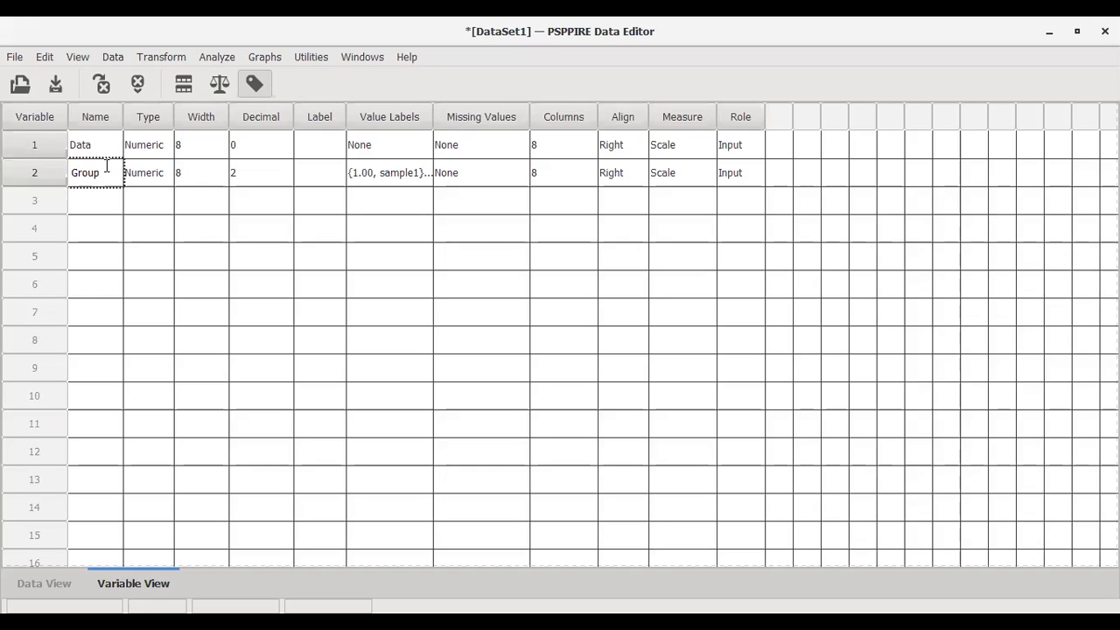
click(92, 138)
click(96, 171)
click(81, 142)
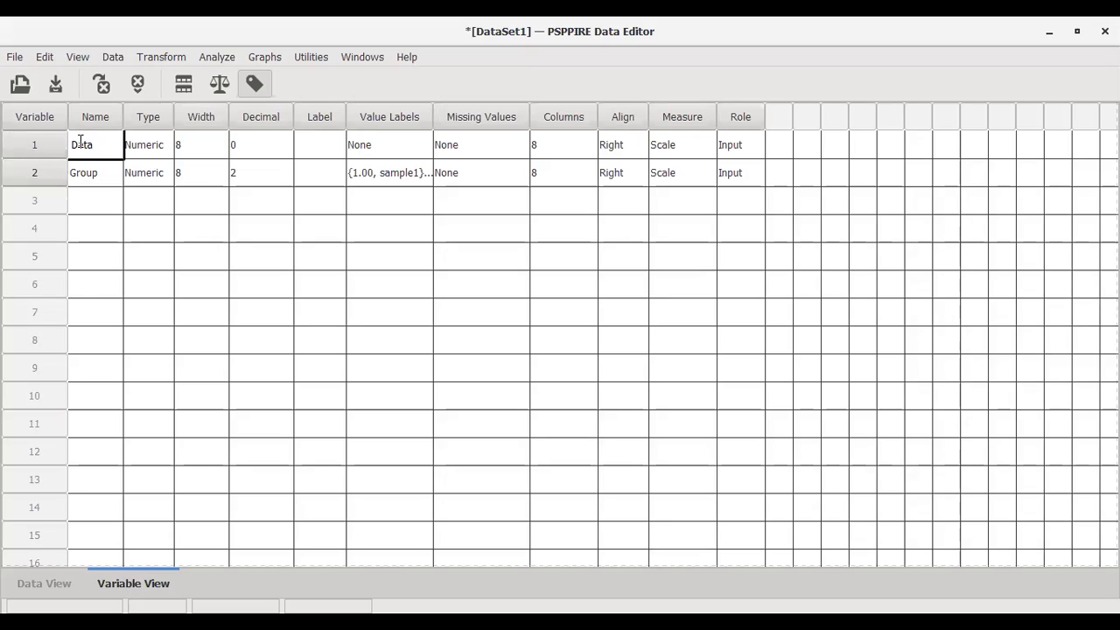
click(92, 174)
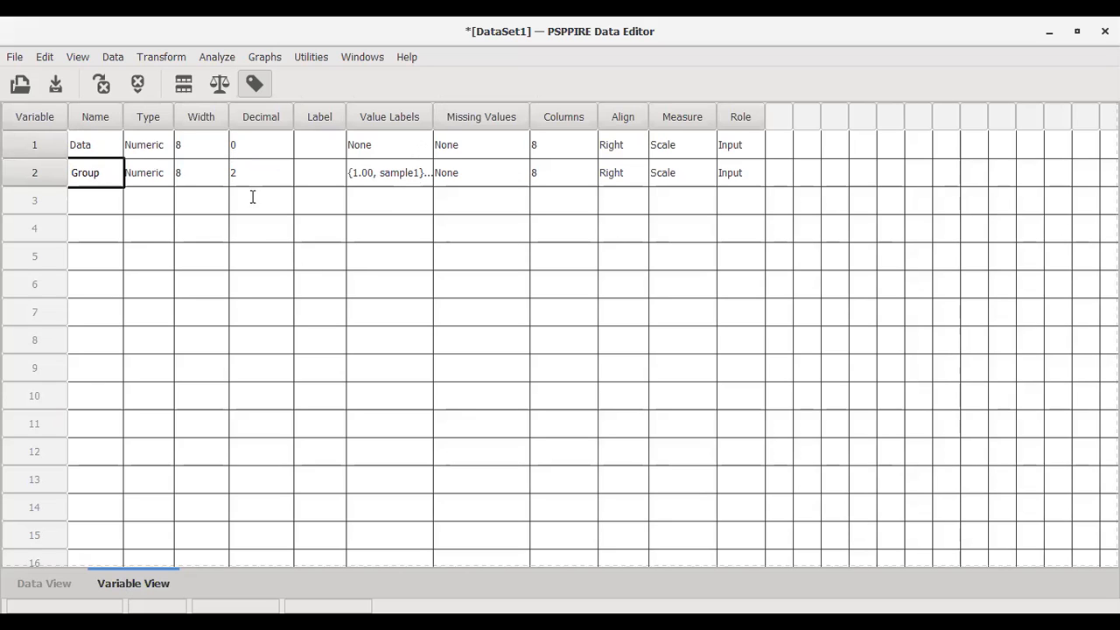
- Return to the case data and display the Group column as numeric codes instead of value labels
click(39, 577)
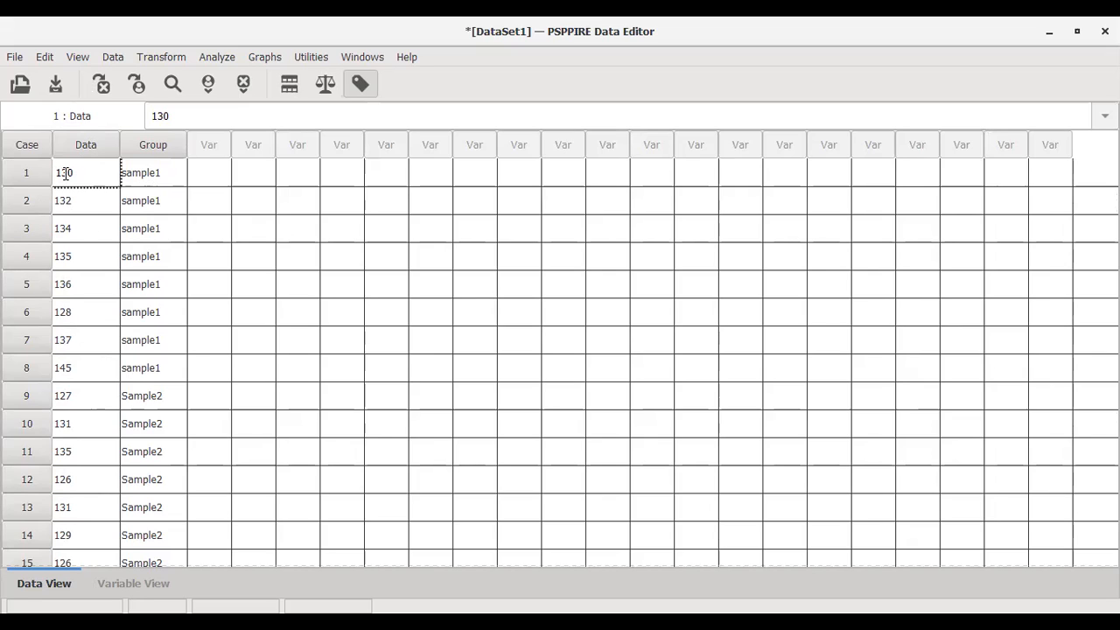
click(167, 179)
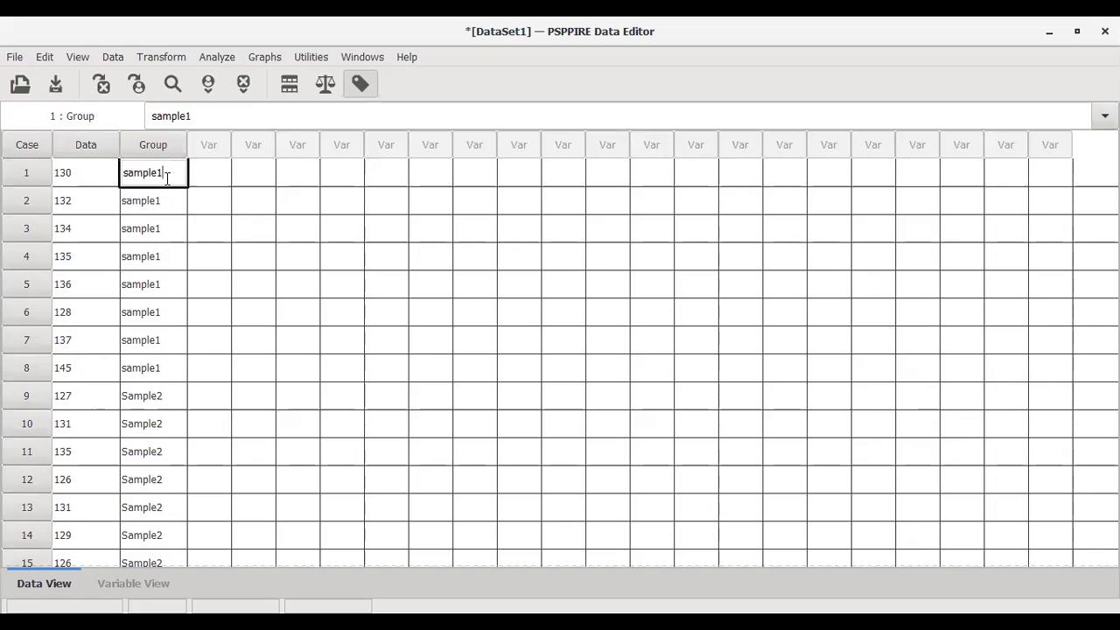
double_click(167, 175)
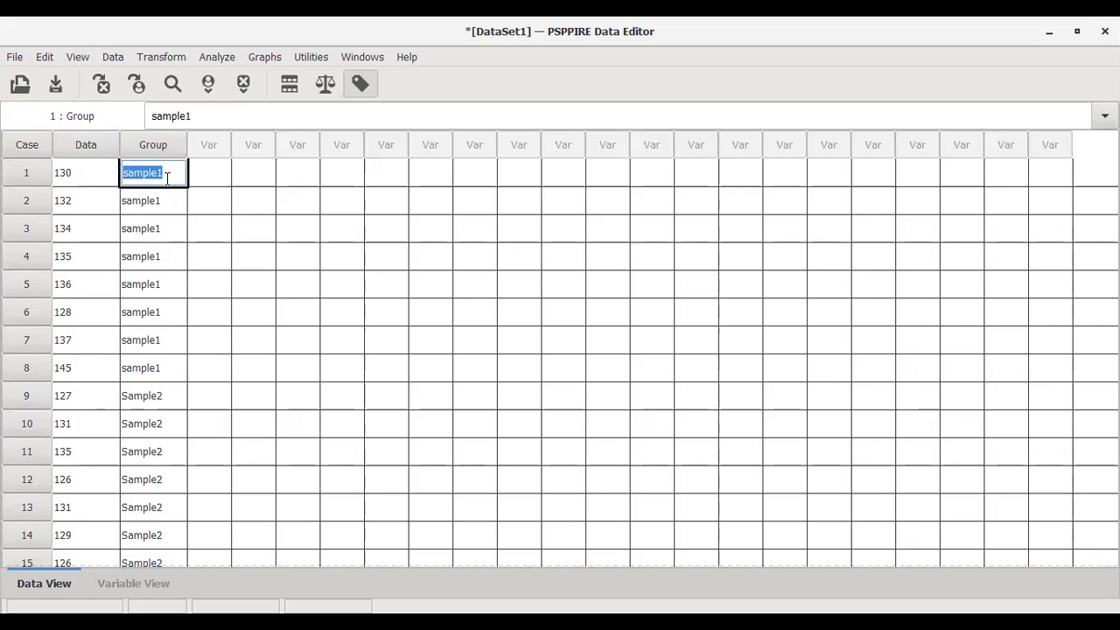
click(375, 94)
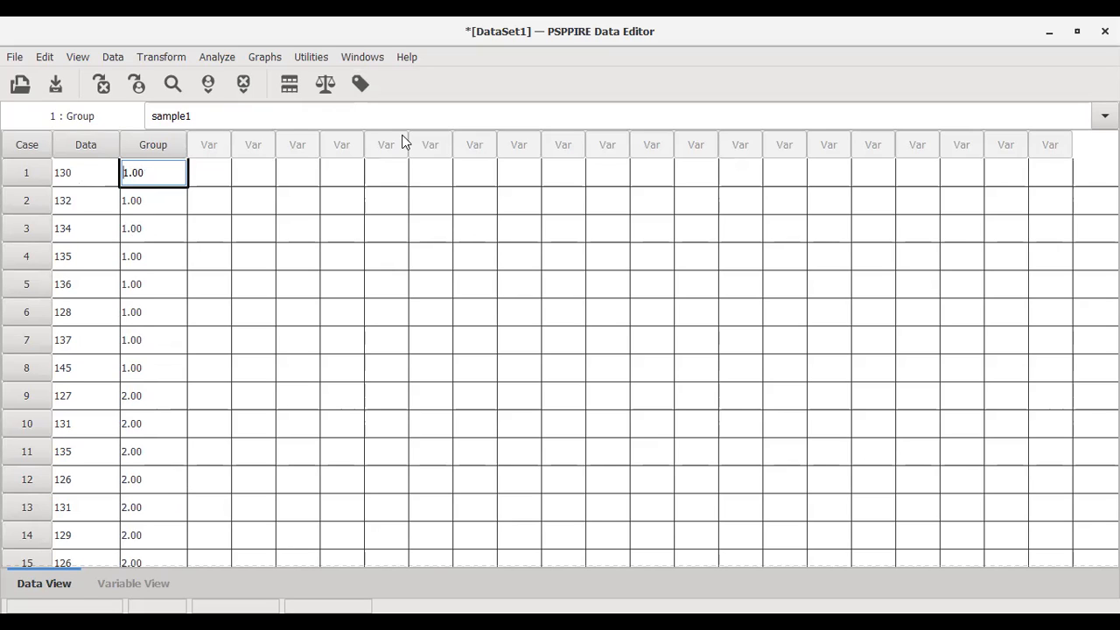
- Set up an Independent Samples T Test with Data as the test variable and Group as the grouping variable
click(208, 57)
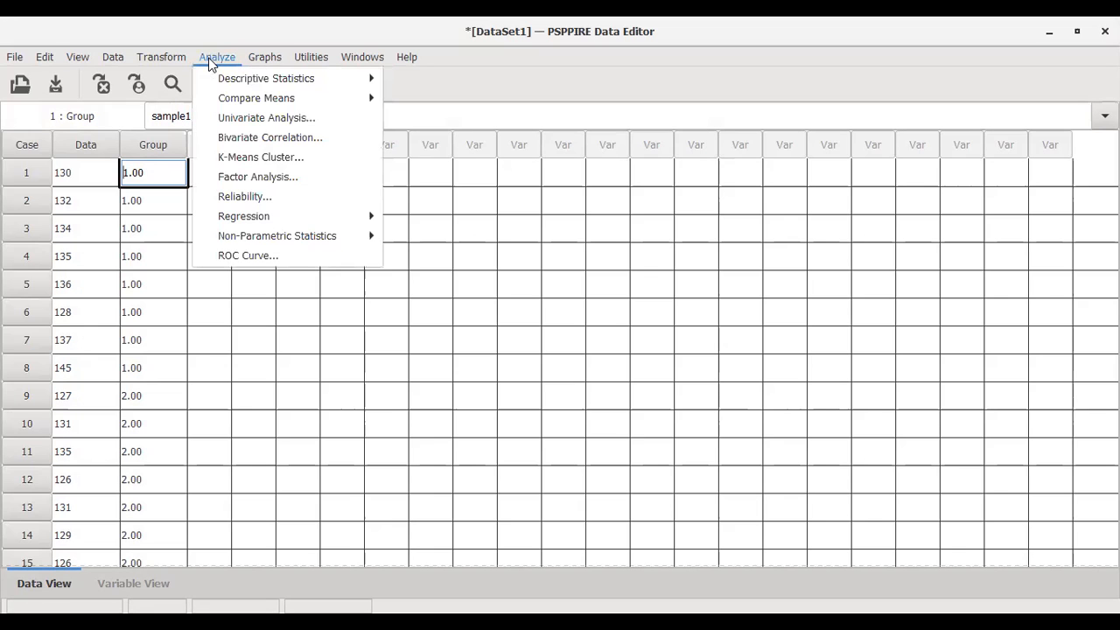
mouse_move(245, 92)
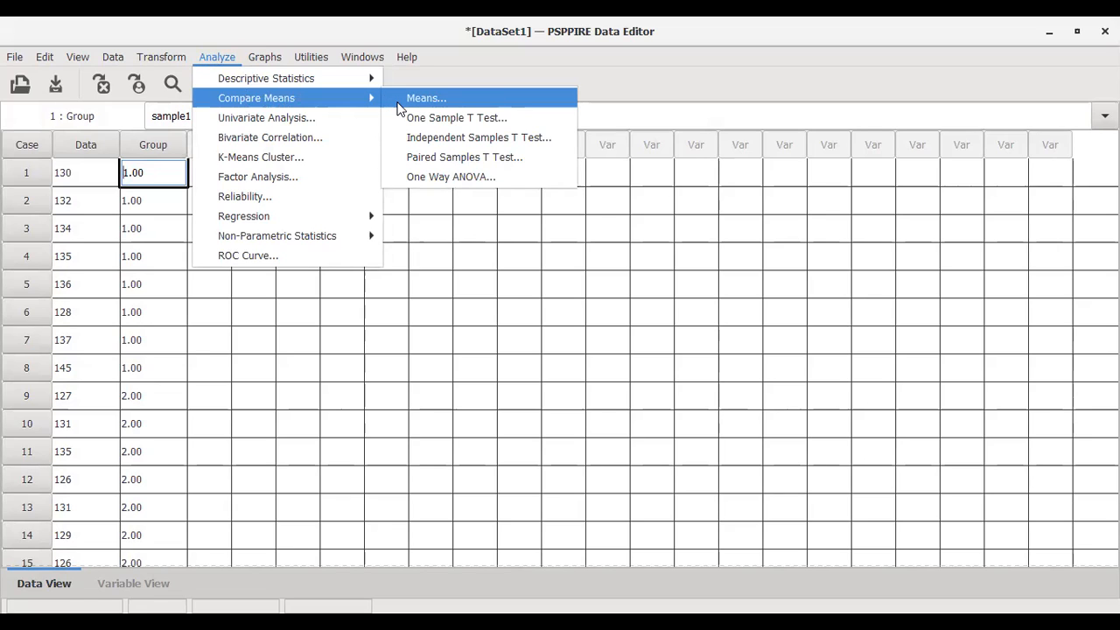
click(429, 140)
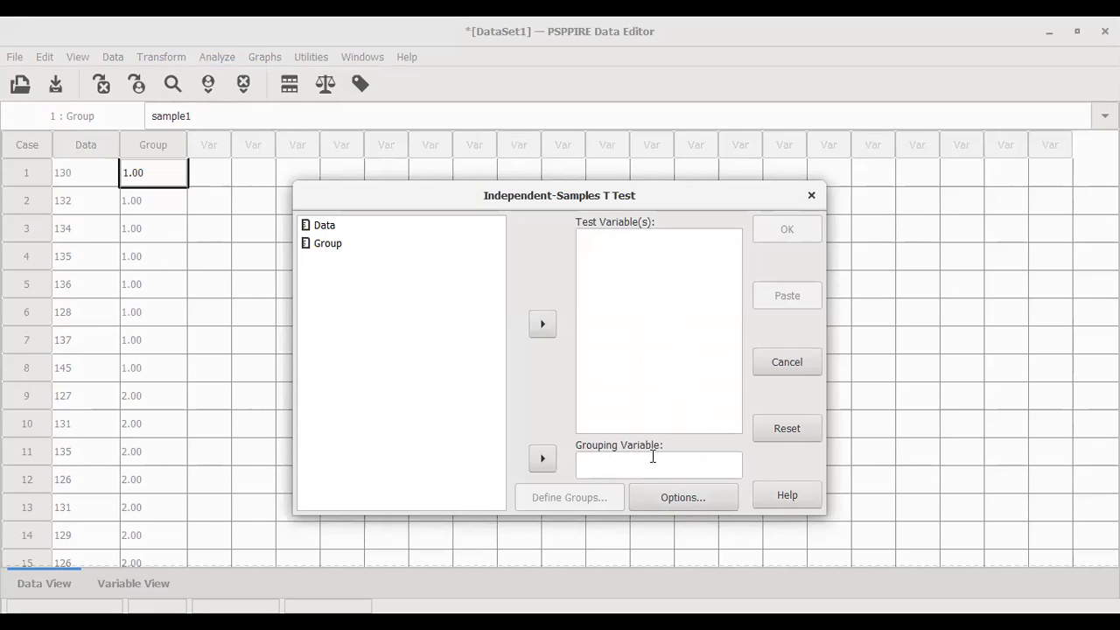
click(322, 231)
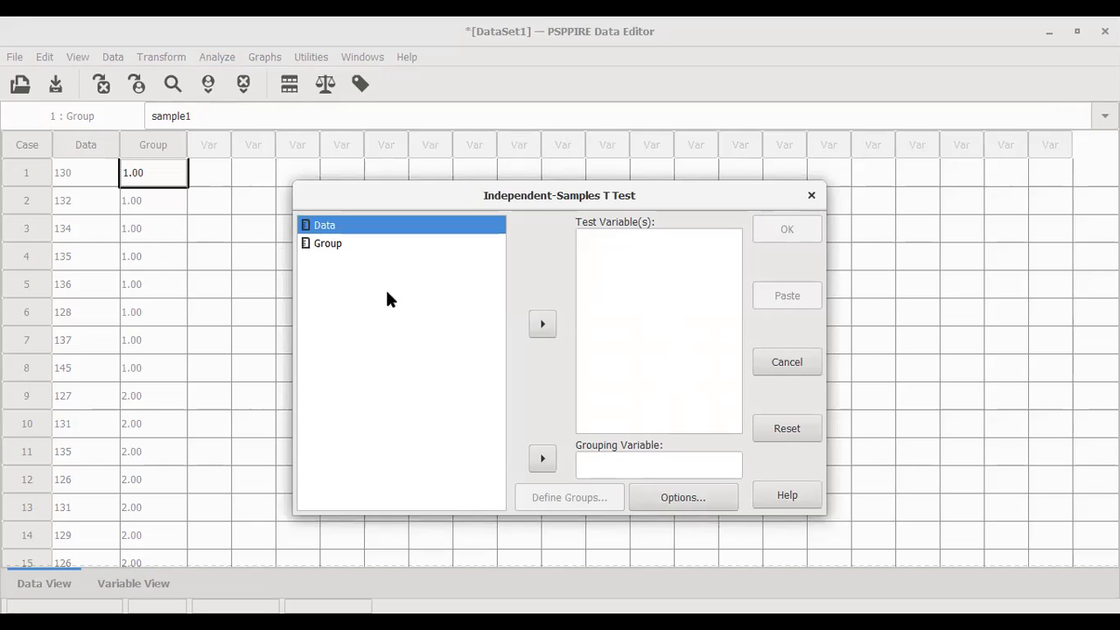
click(541, 332)
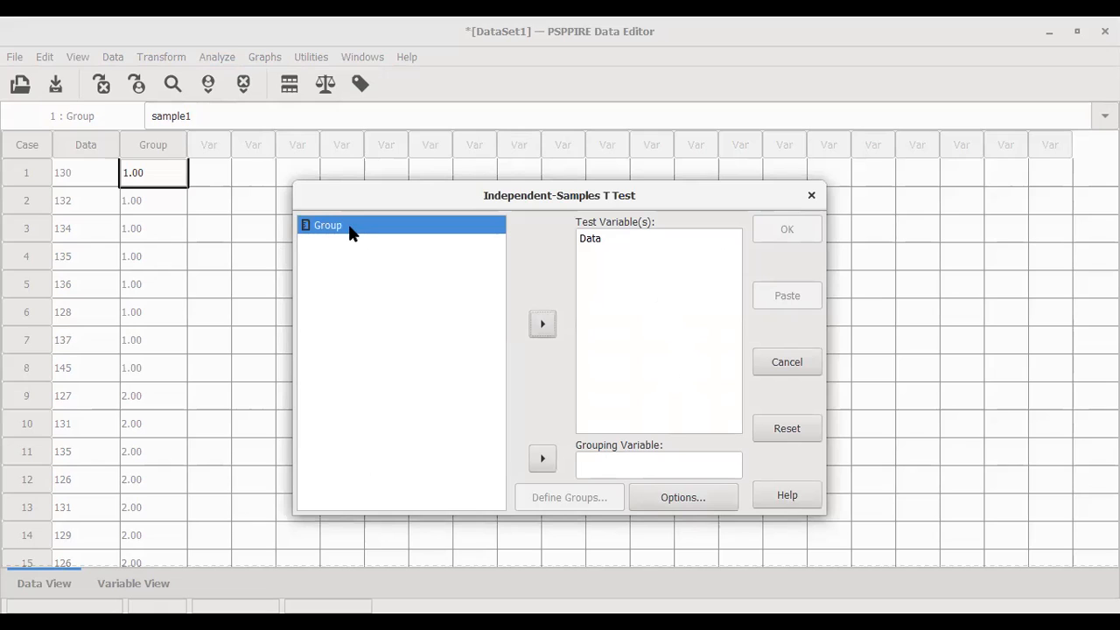
click(543, 459)
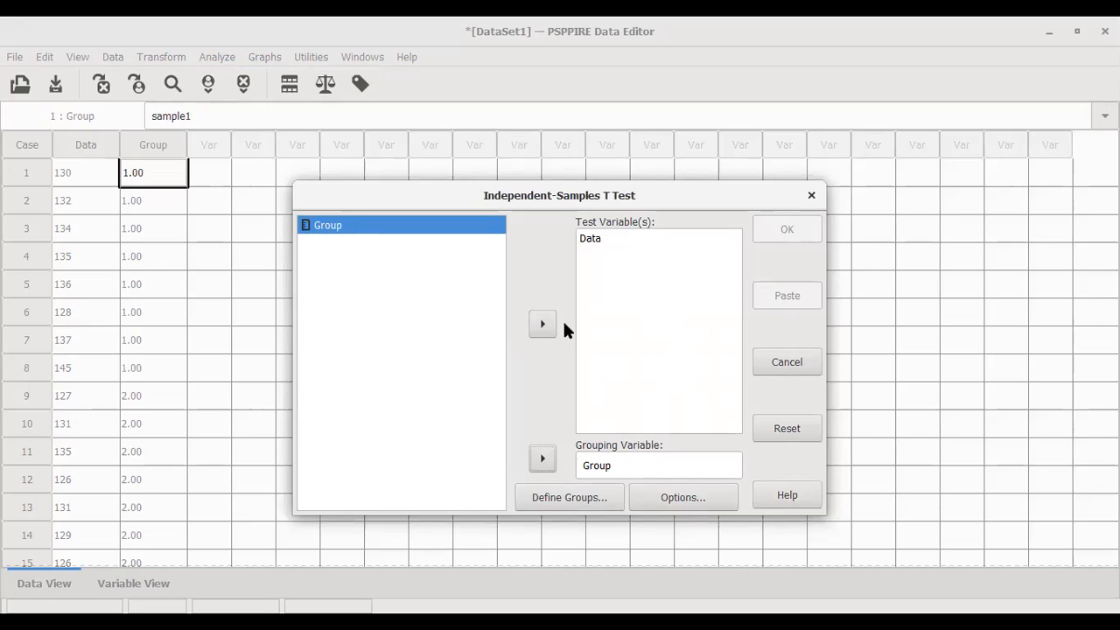
- Define the two groups to compare as sample1 and Sample2 and run the independent-samples t test
click(554, 504)
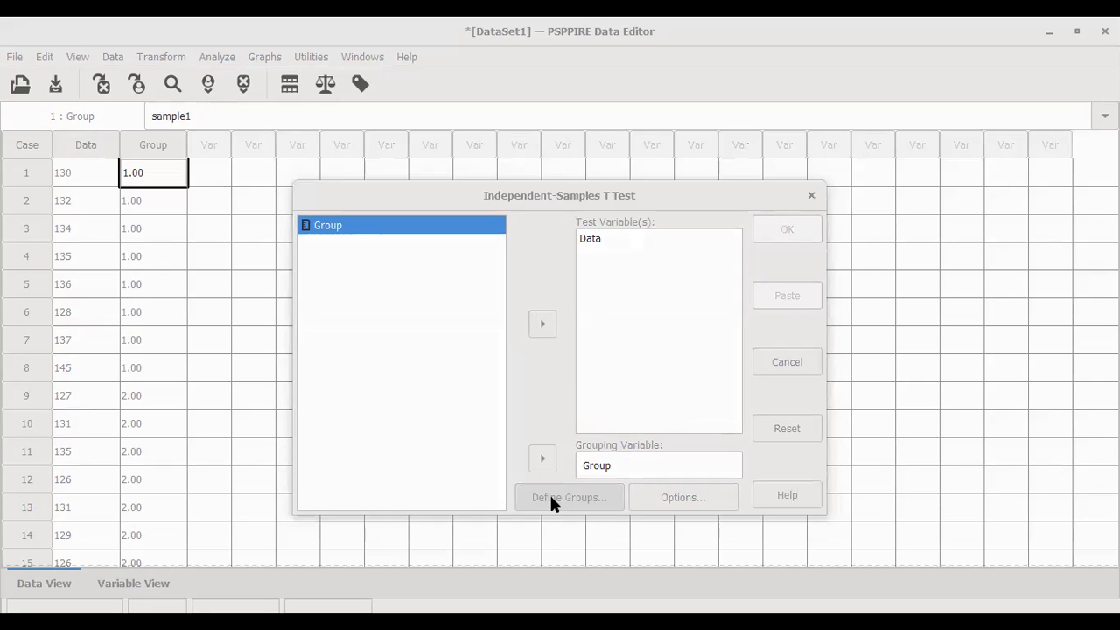
click(353, 371)
click(353, 371)
click(353, 371)
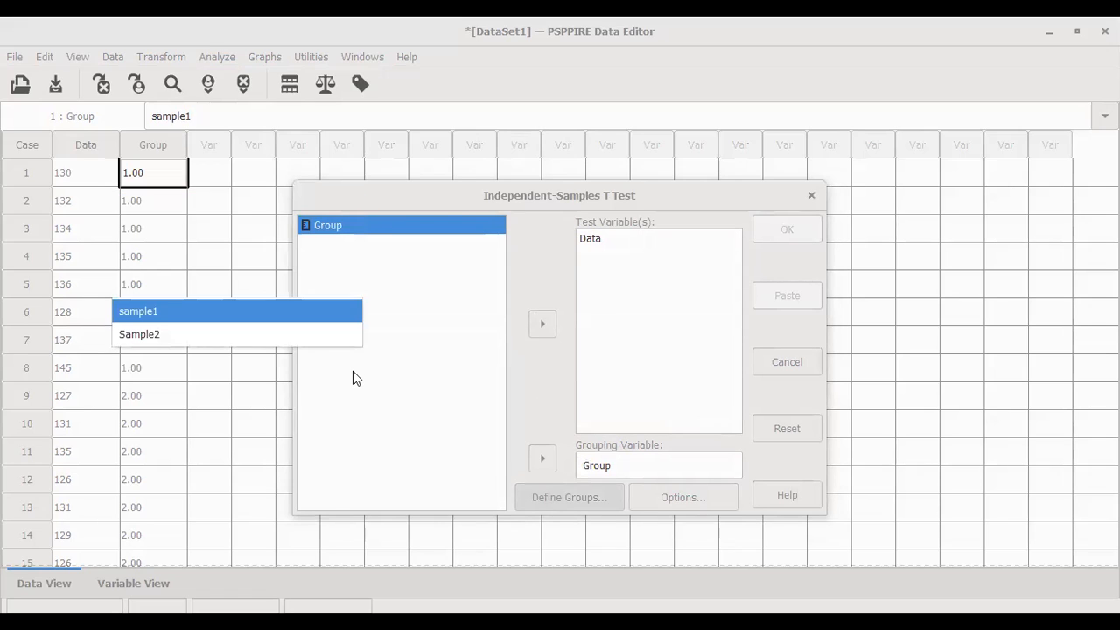
click(353, 371)
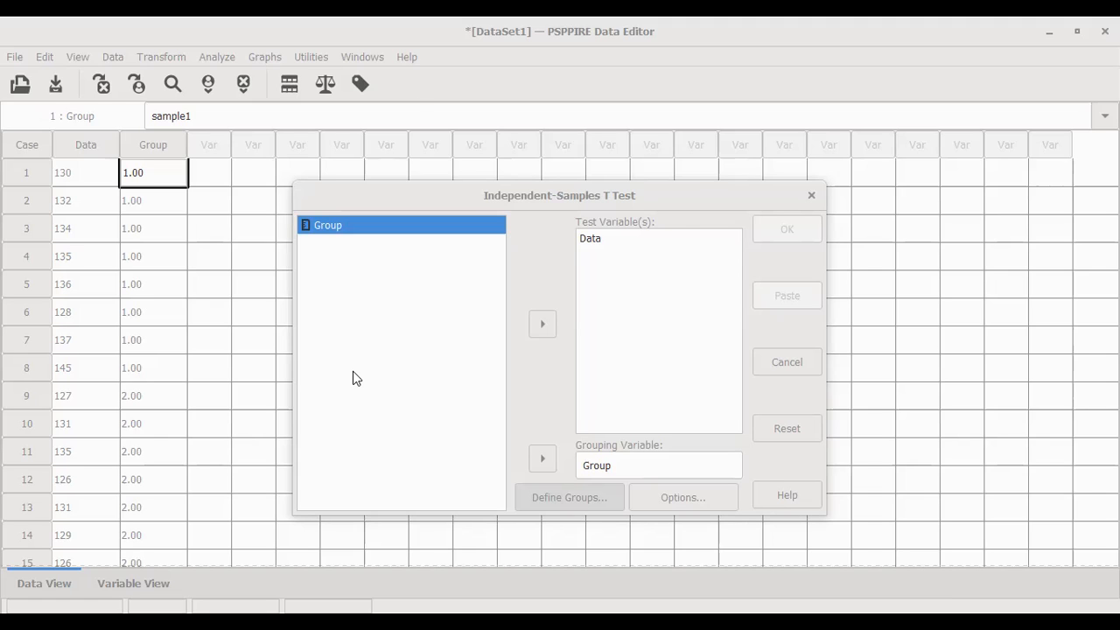
click(733, 223)
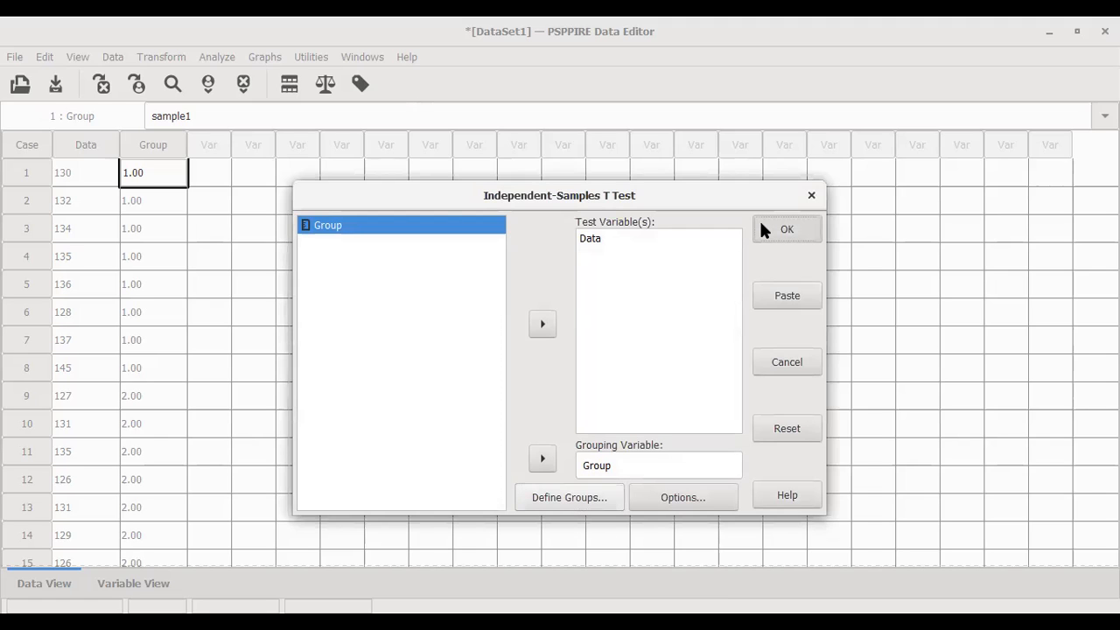
click(763, 227)
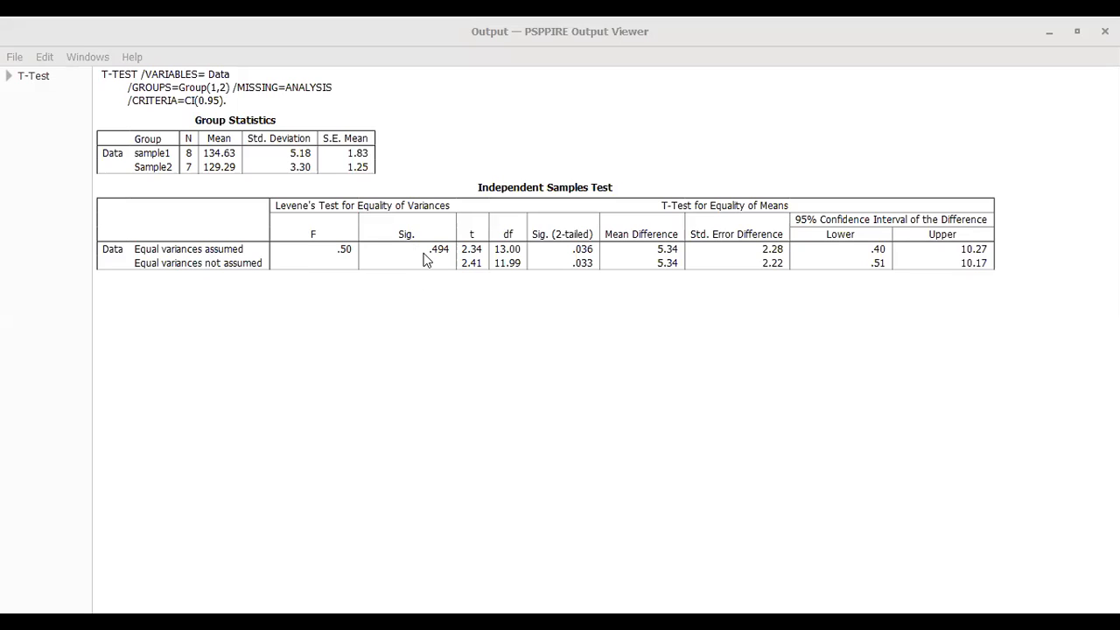
click(433, 254)
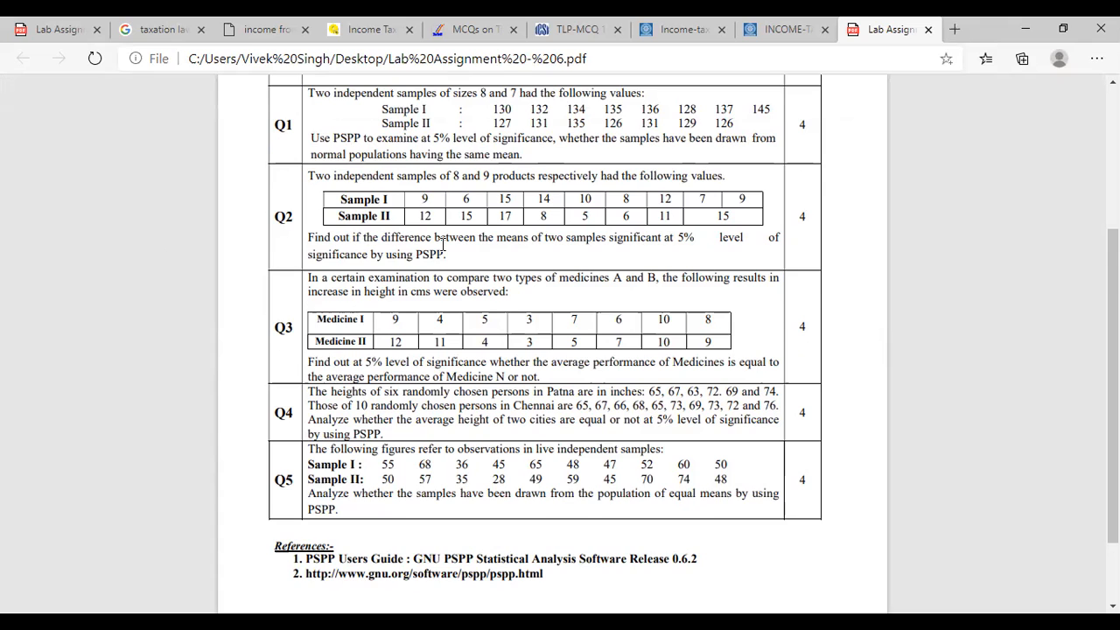
- Examine the remaining two-sample questions, Q2 to Q5, in the Lab Assignment 6 PDF in the browser
scroll(439, 240, down, 1)
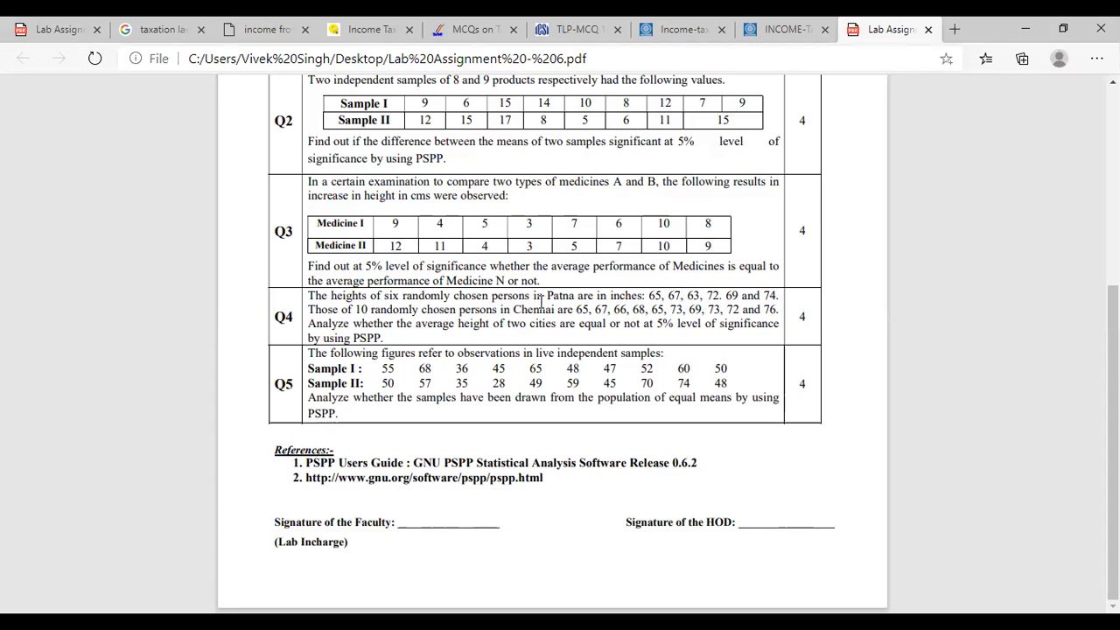
mouse_move(547, 296)
mouse_down()
mouse_move(574, 298)
mouse_move(514, 309)
mouse_move(554, 310)
mouse_up()
drag(622, 297, 626, 308)
click(517, 317)
scroll(512, 419, up, 4)
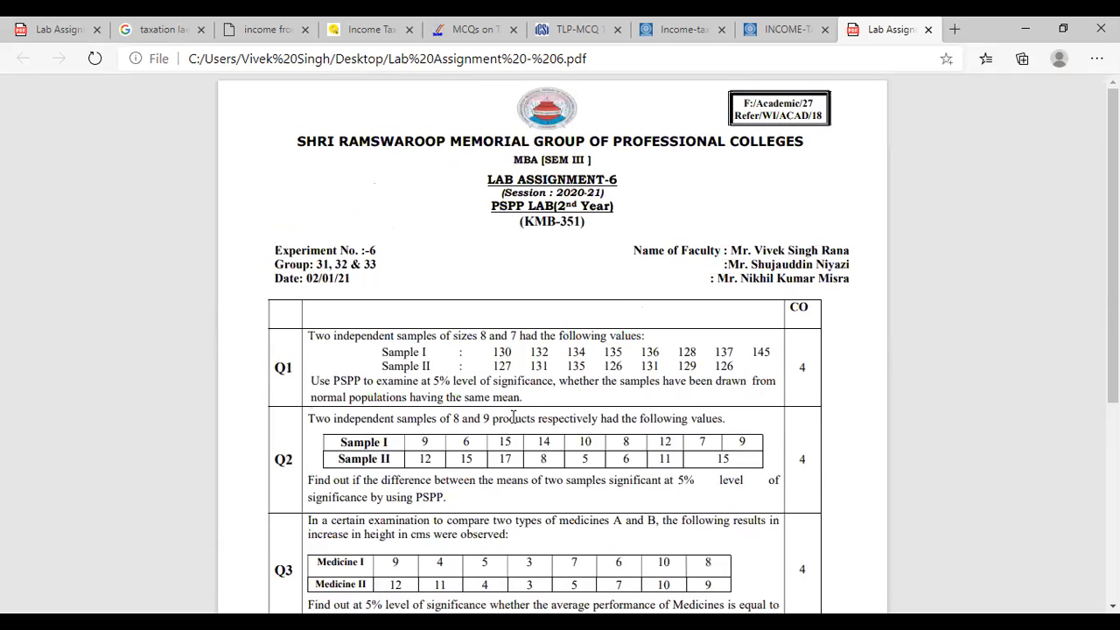
scroll(513, 417, down, 4)
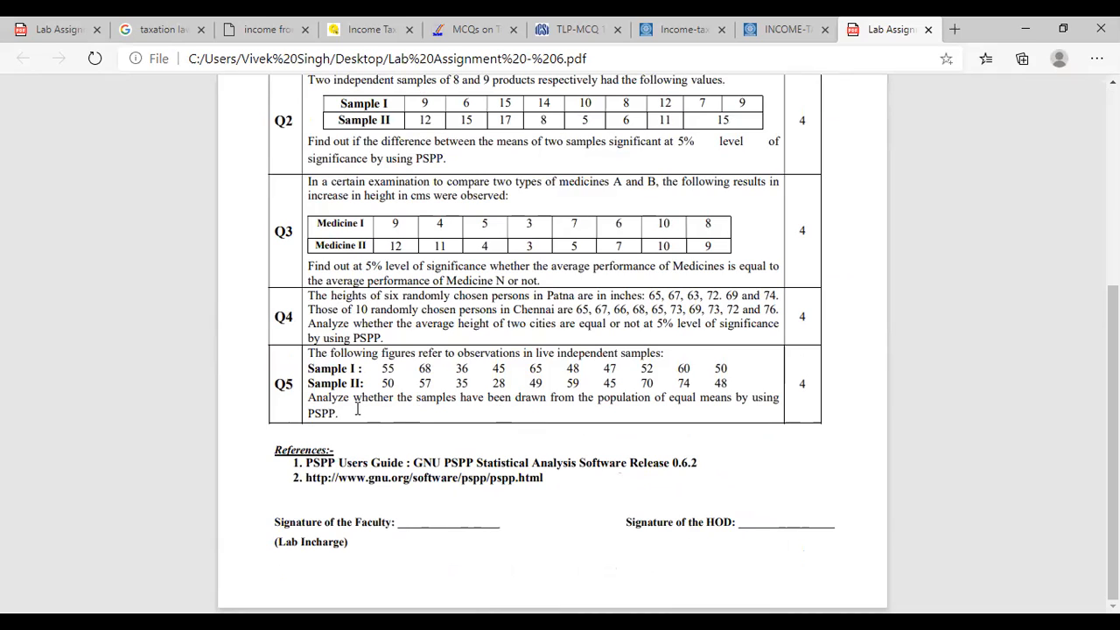
drag(360, 399, 357, 369)
click(409, 366)
scroll(420, 328, up, 4)
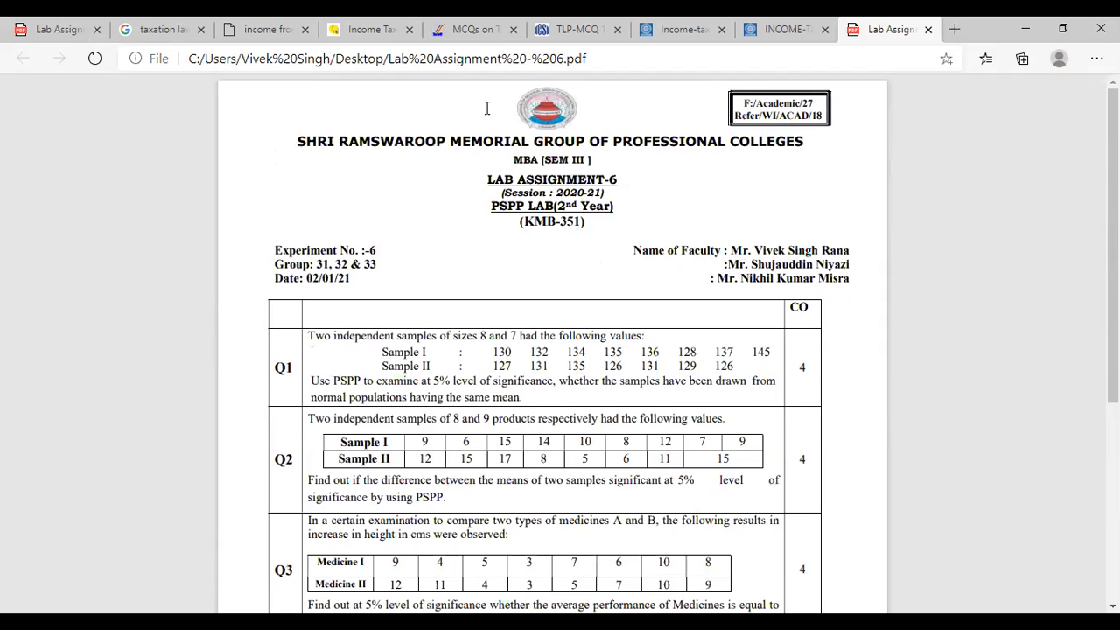
mouse_move(487, 108)
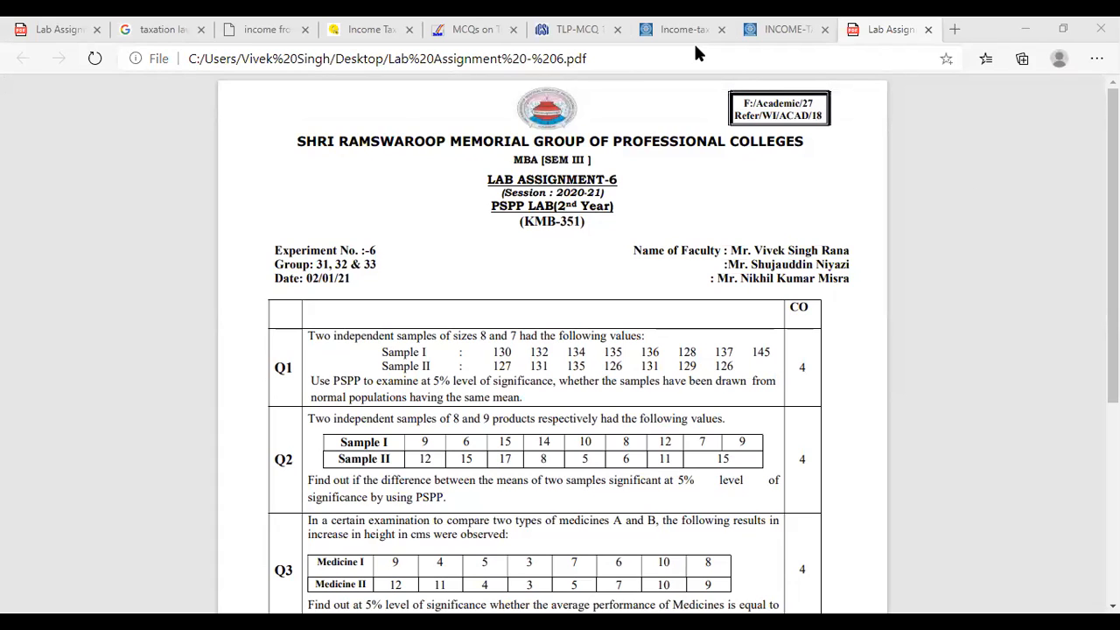
mouse_move(962, 98)
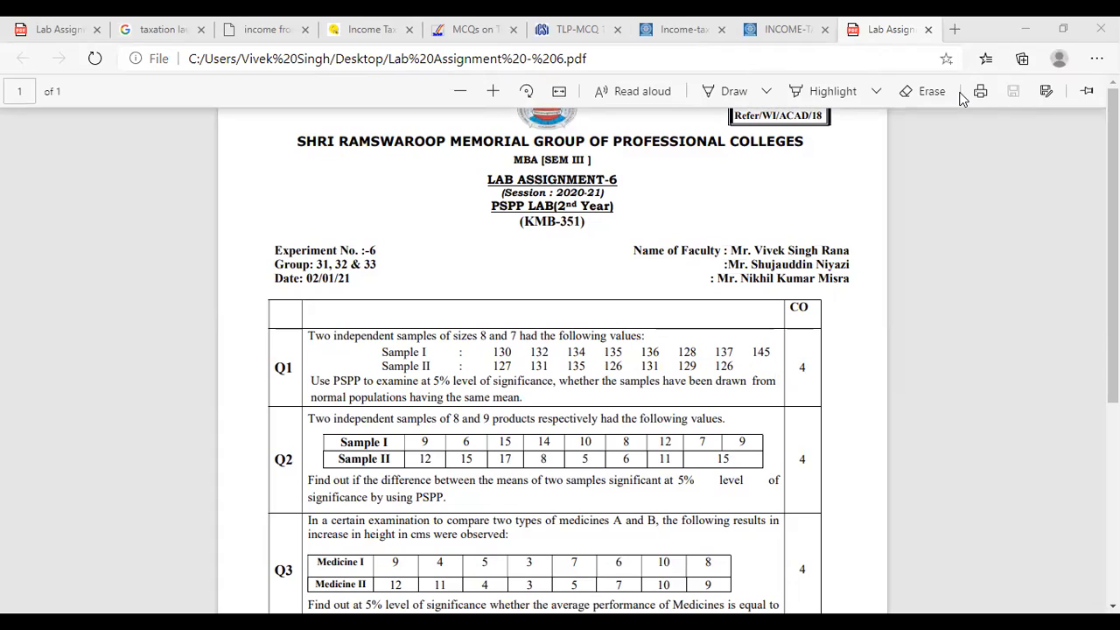